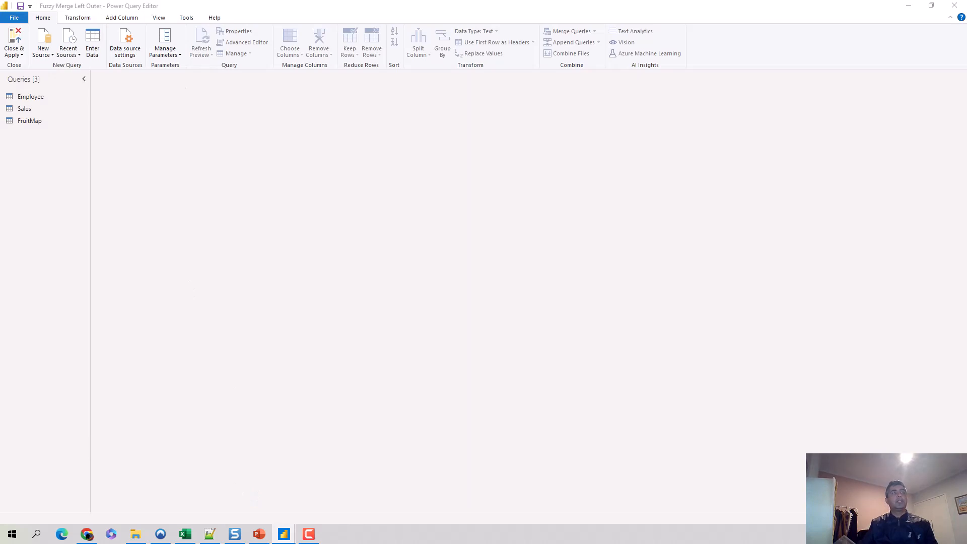
Bring the Fuzzy Merge Left Outer report window in Power BI Desktop to the front and maximize it.
drag(0, 30, 790, 29)
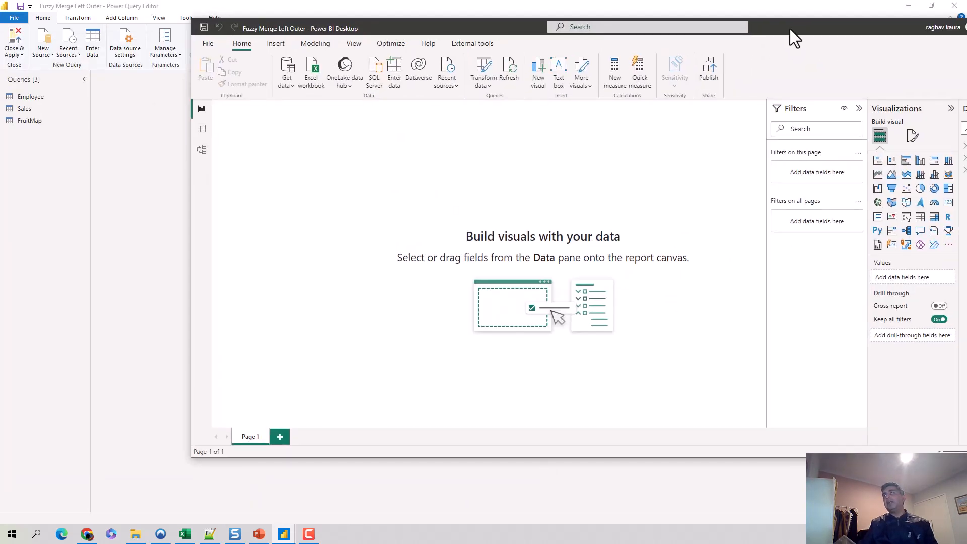
click(824, 28)
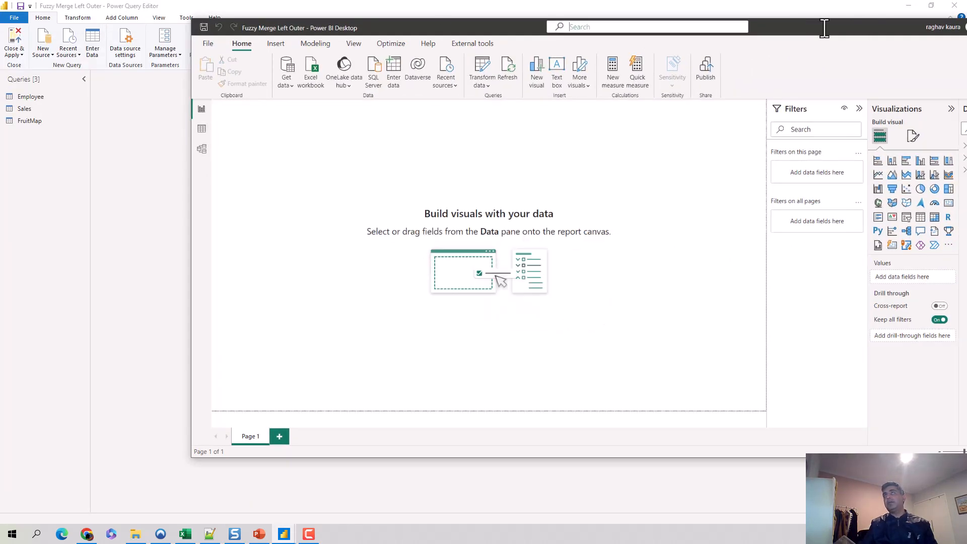
double_click(444, 27)
drag(860, 29, 721, 49)
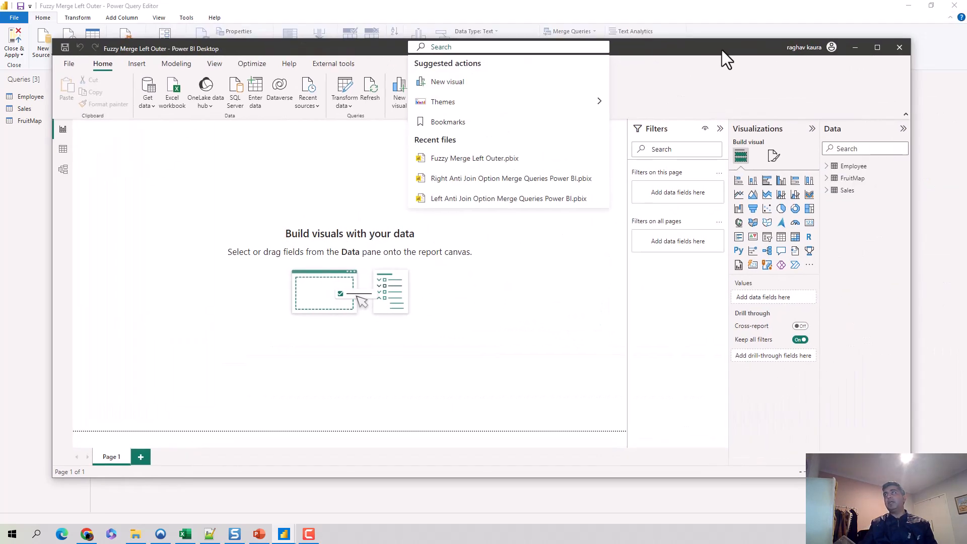
click(883, 49)
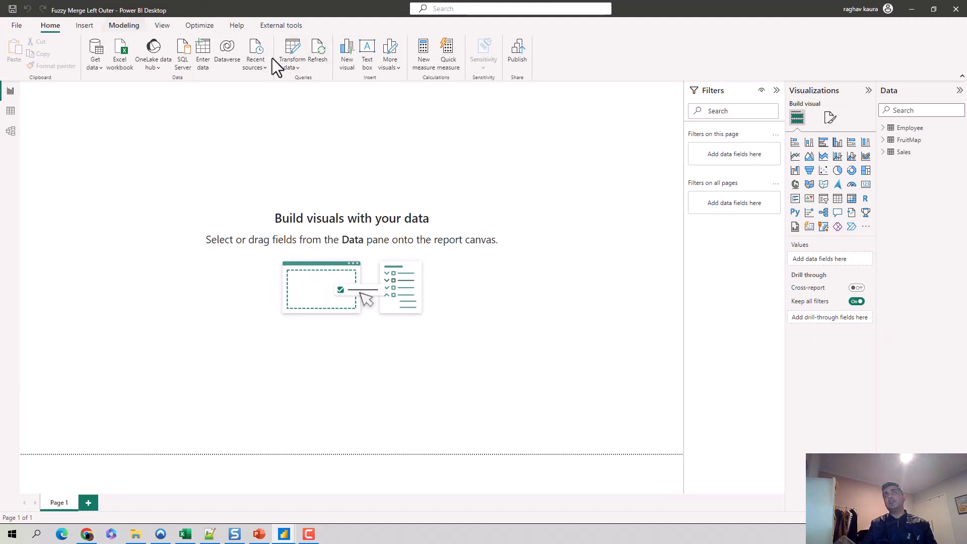
Switch to the Power Query Editor and examine the data in the Employee and Sales queries.
click(296, 66)
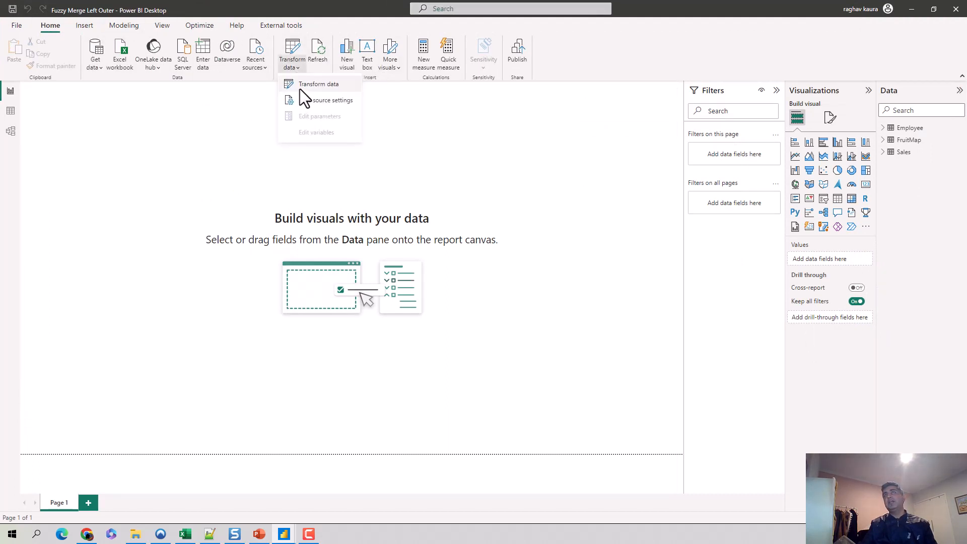
mouse_move(292, 535)
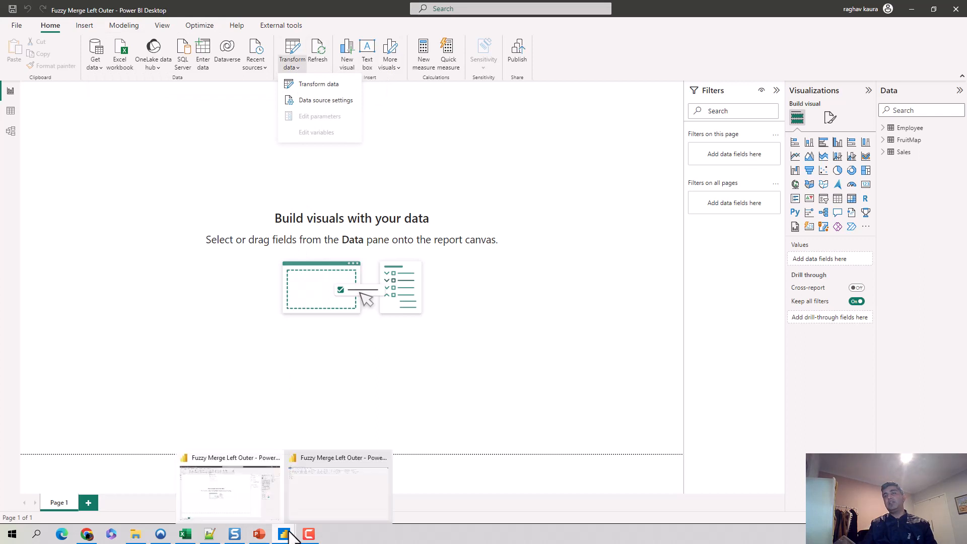
click(326, 482)
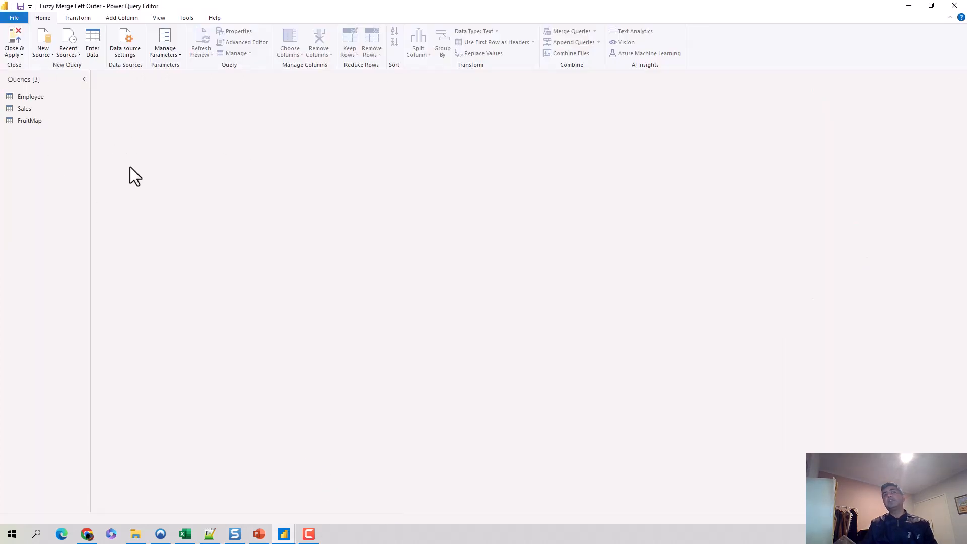
click(31, 98)
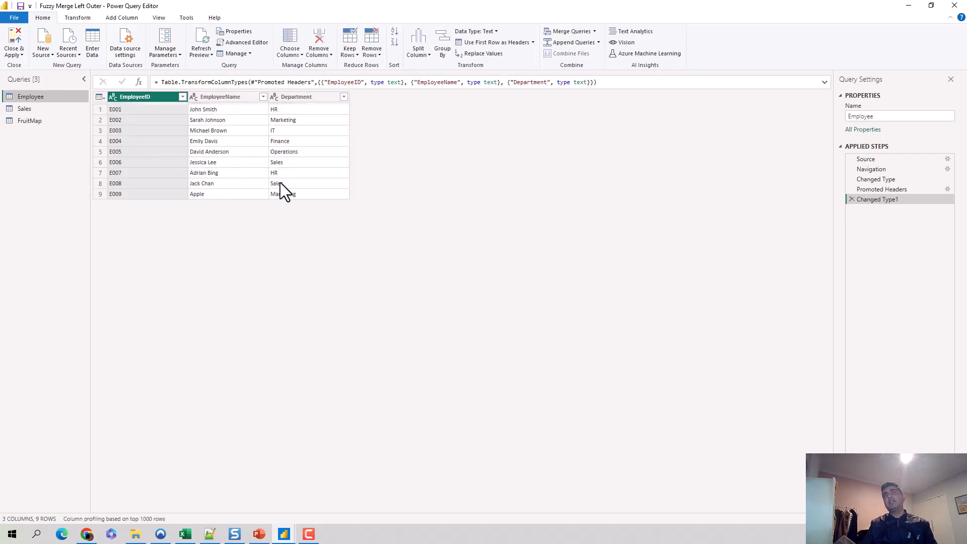
click(31, 112)
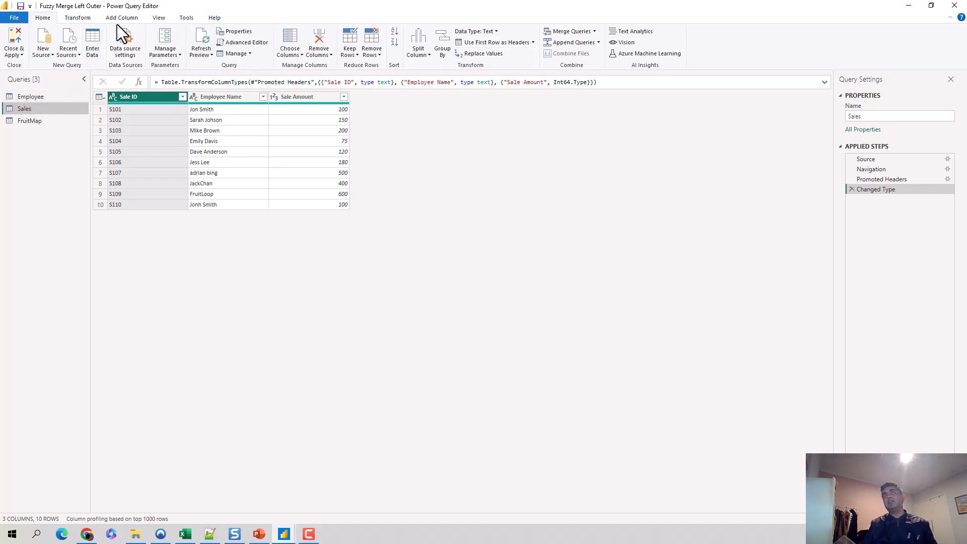
Start Merge Queries as New with Employee as the first table and EmployeeName as its matching column.
click(594, 32)
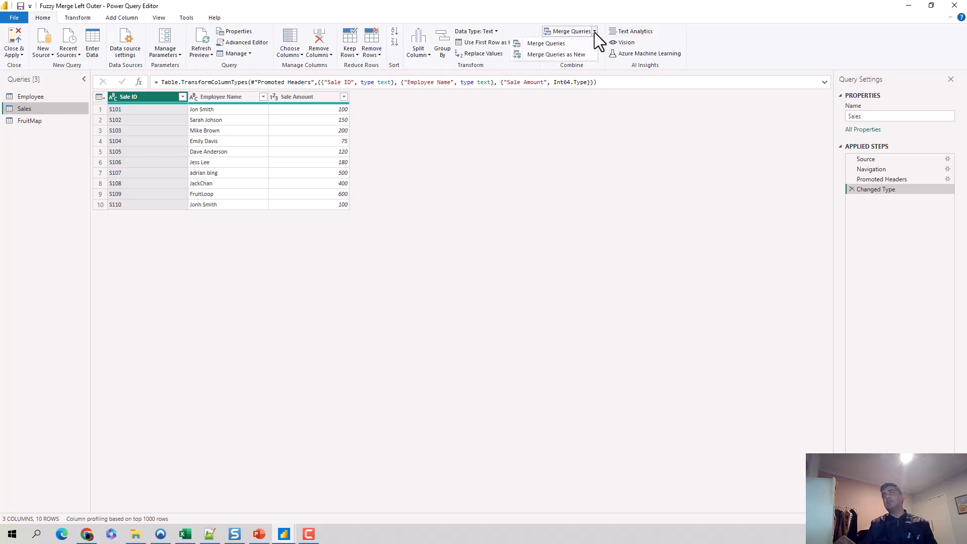
click(569, 53)
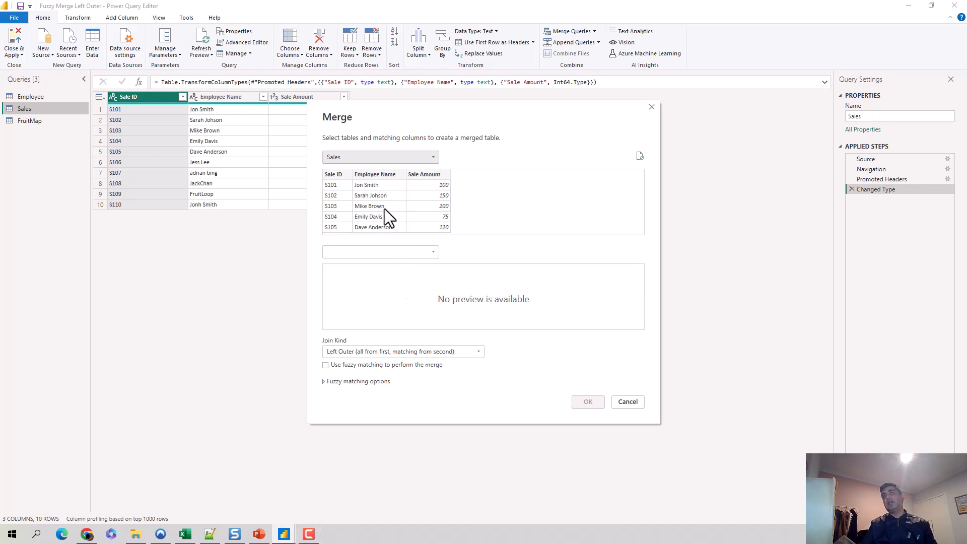
click(373, 173)
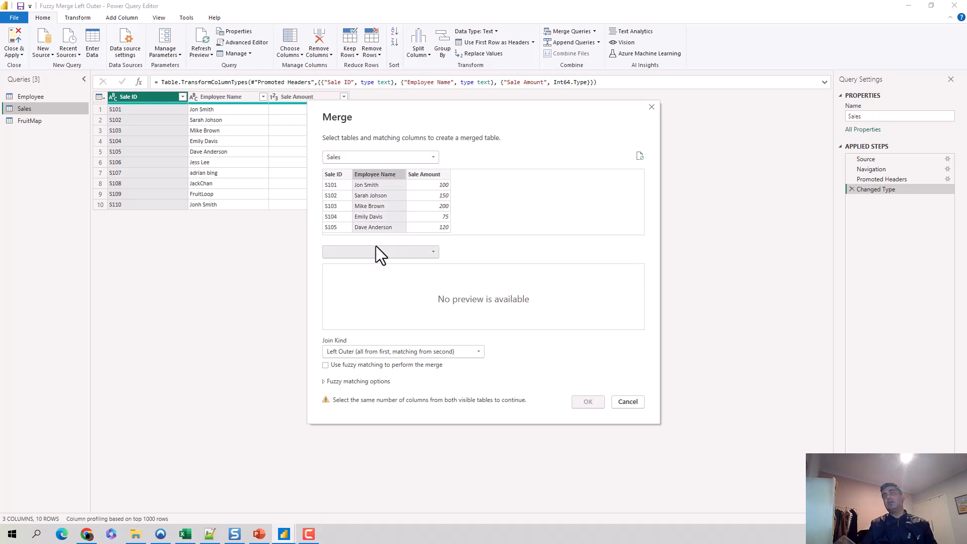
click(403, 156)
click(389, 168)
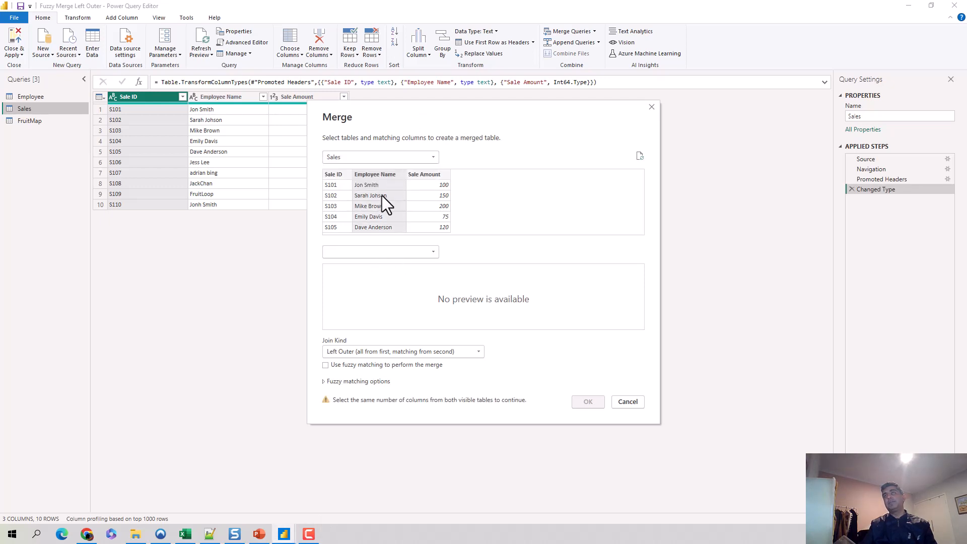
click(382, 174)
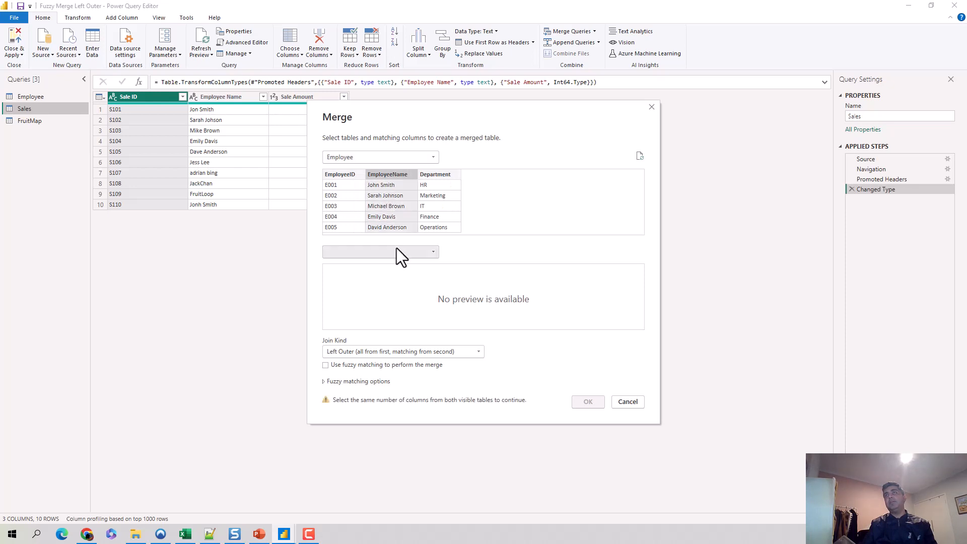
Match against the Employee Name column of Sales as the second table and create the Left Outer merge.
click(397, 247)
click(363, 282)
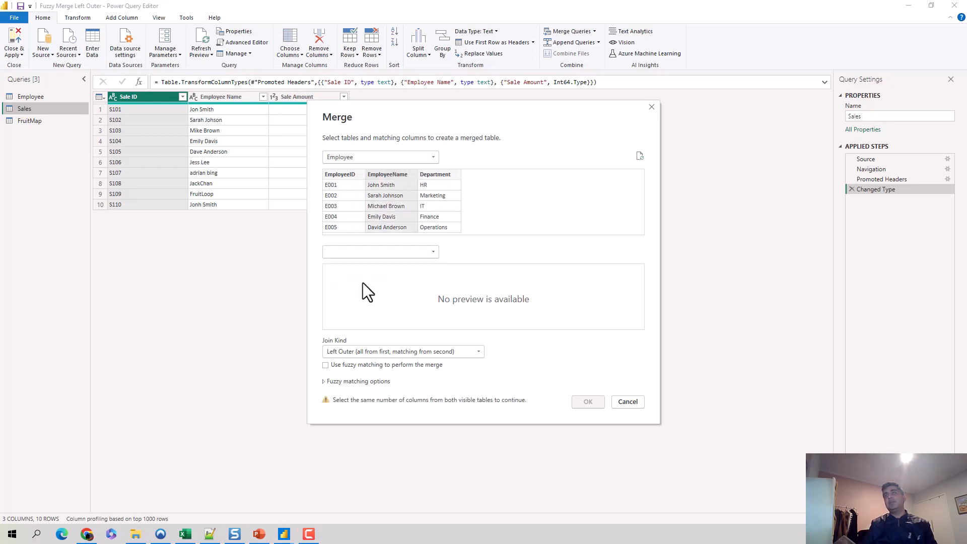
click(374, 270)
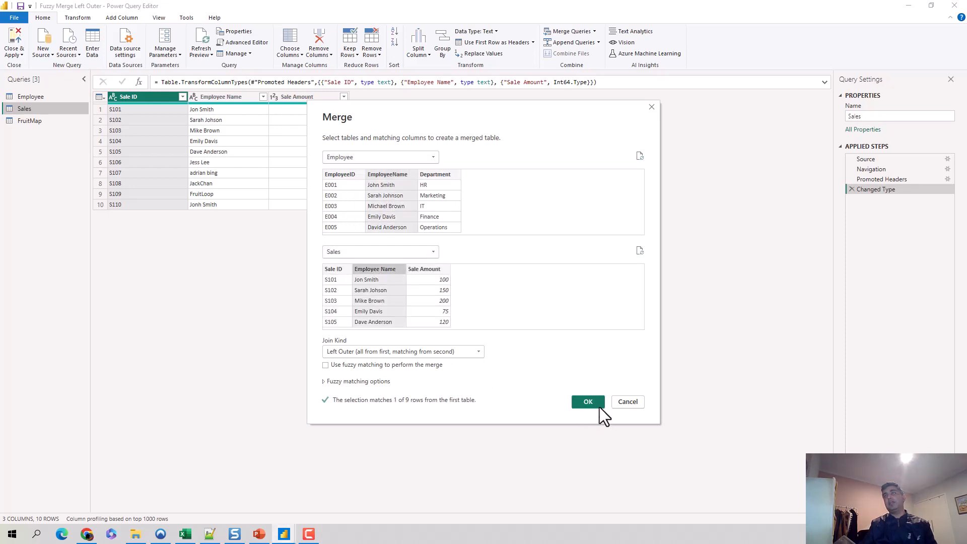
click(594, 404)
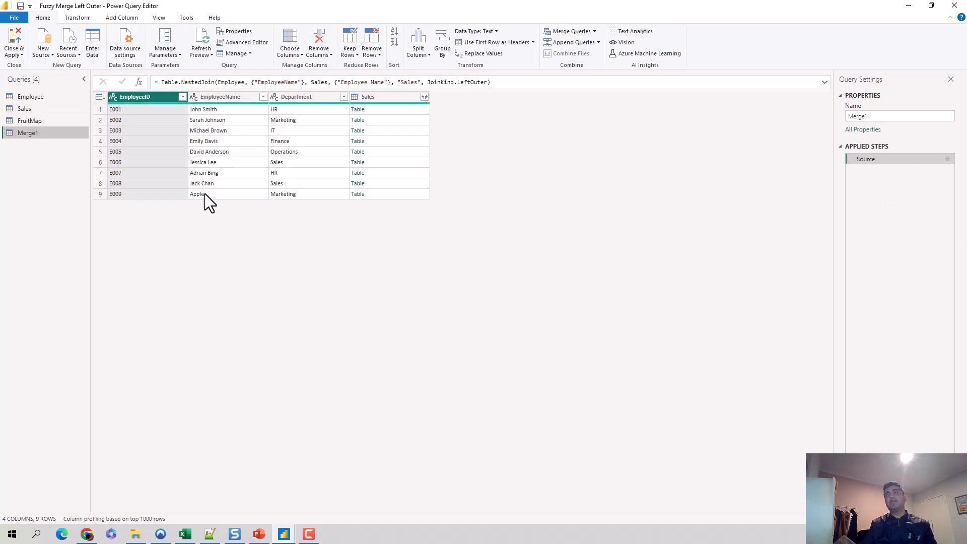
Expand all columns of the nested Sales table, using the original column name as prefix.
click(424, 96)
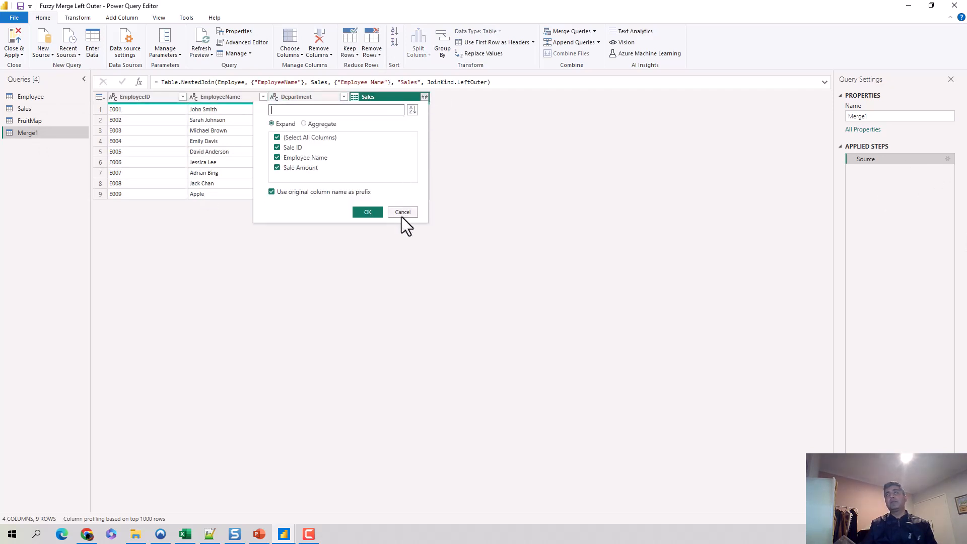
click(361, 212)
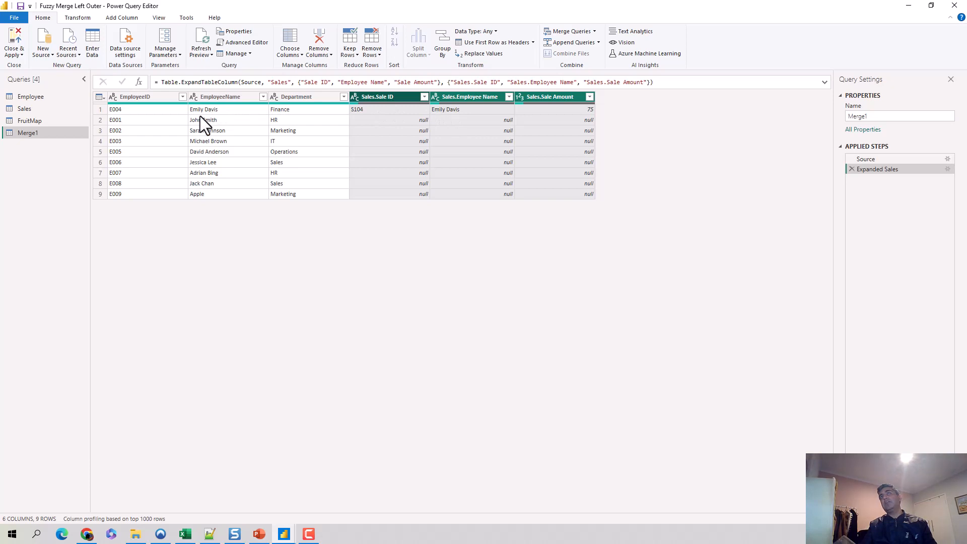
Edit the merged query's Source step to use fuzzy matching, and display the Expanded Sales step's result.
click(949, 159)
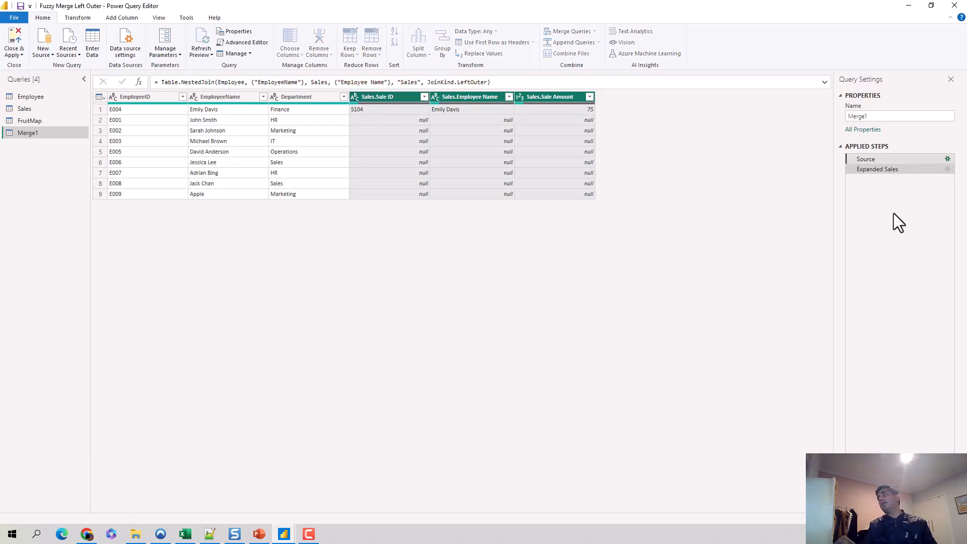
click(947, 159)
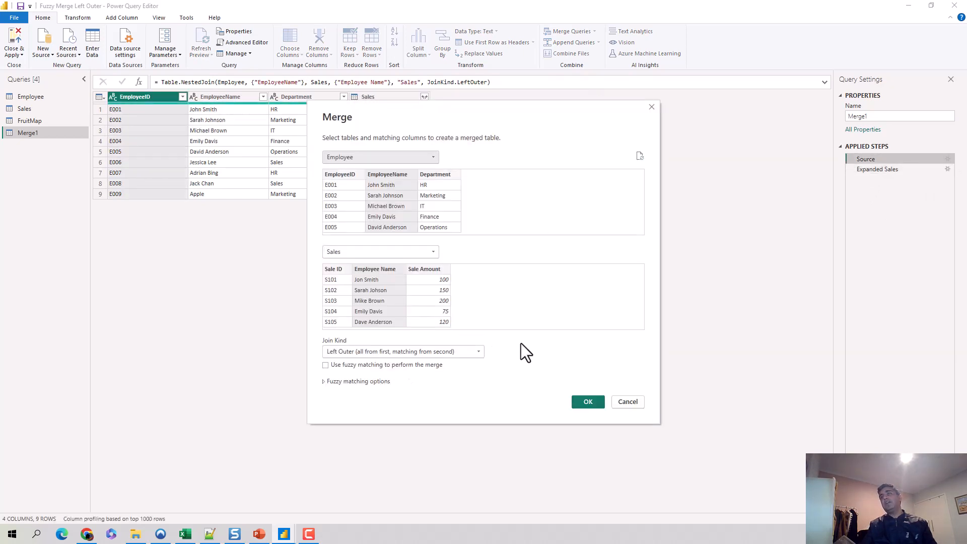
click(326, 382)
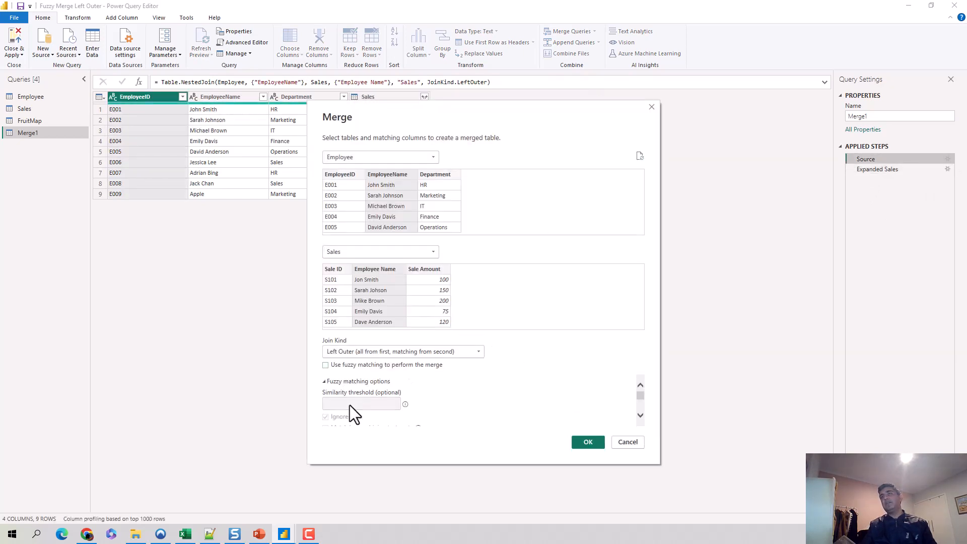
click(325, 365)
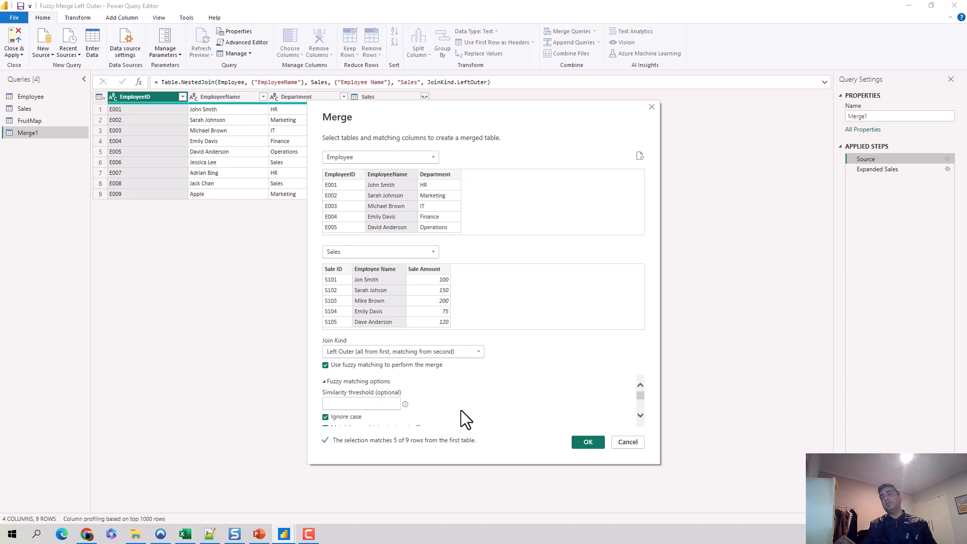
scroll(461, 410, down, 1)
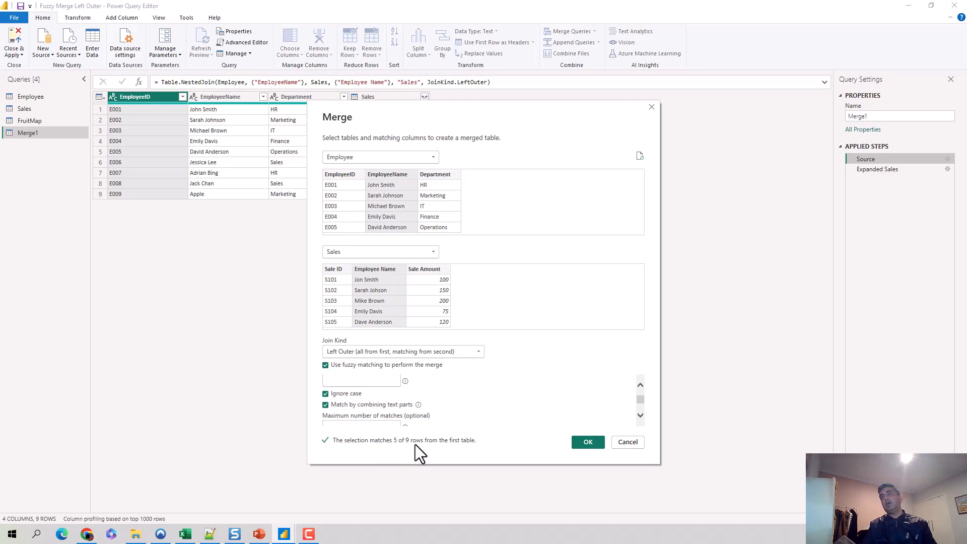
click(588, 441)
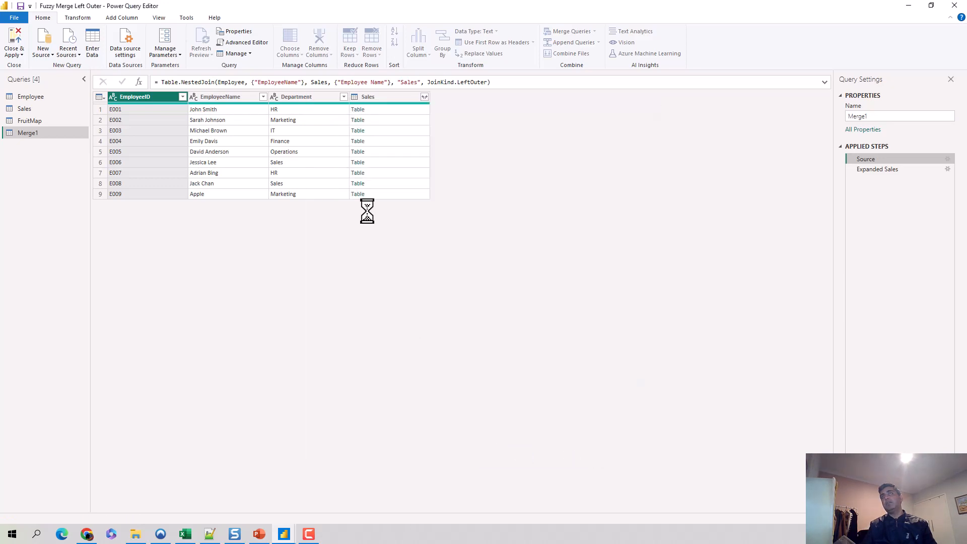
click(883, 171)
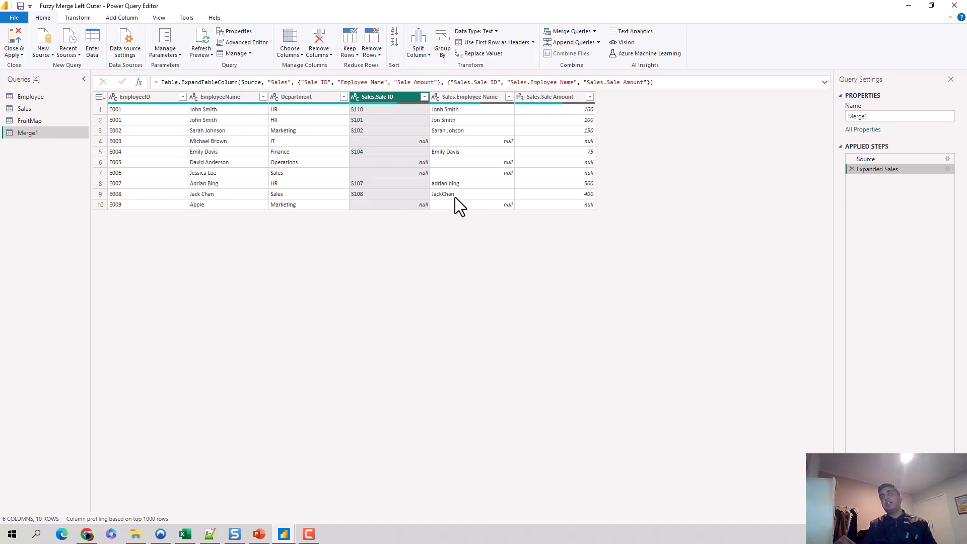
Set the maximum number of matches to 1 in the fuzzy matching options of the merged query's Source step.
click(948, 159)
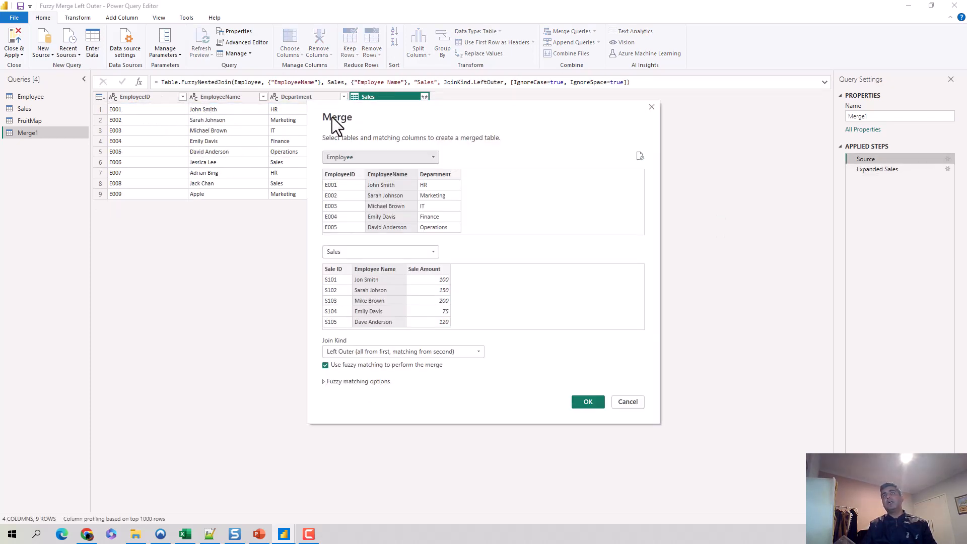
click(324, 383)
scroll(403, 419, down, 3)
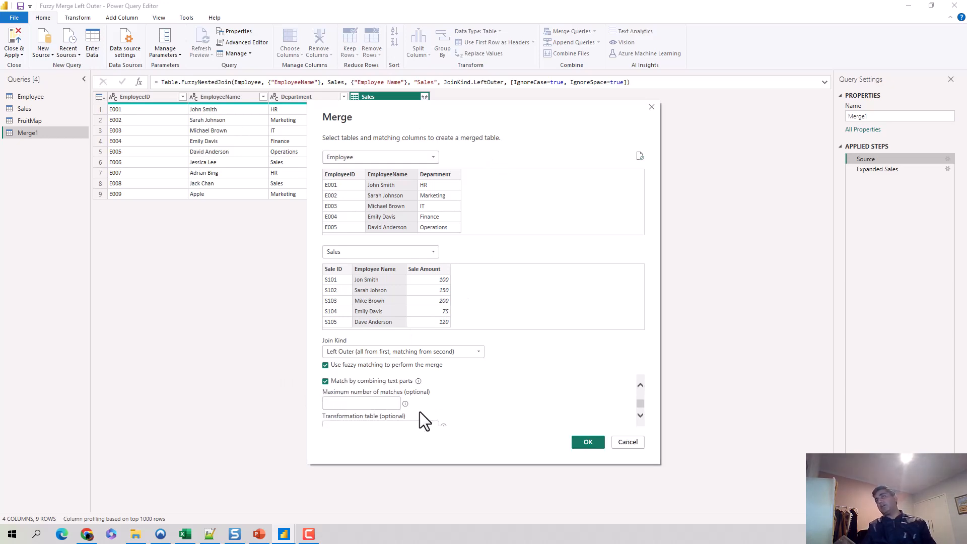
click(353, 403)
text(1)
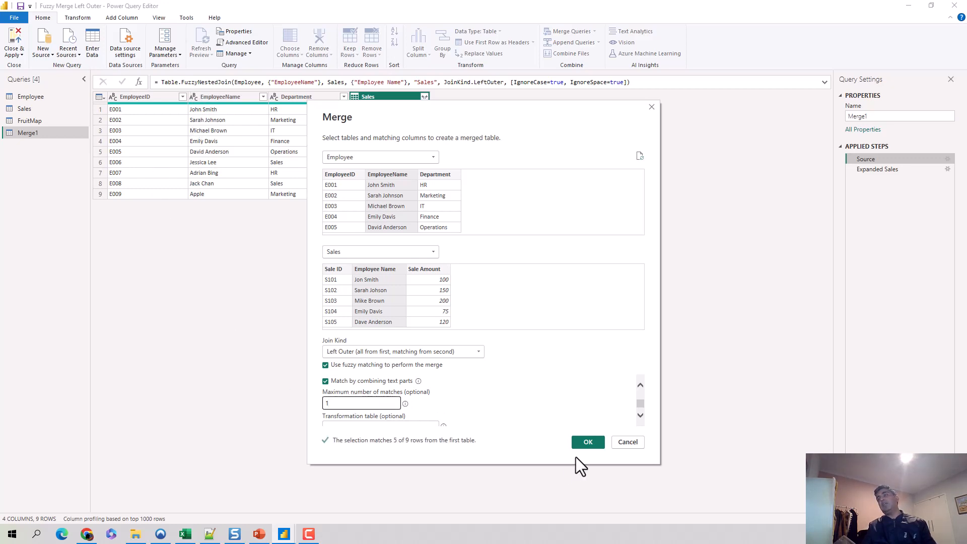
click(584, 443)
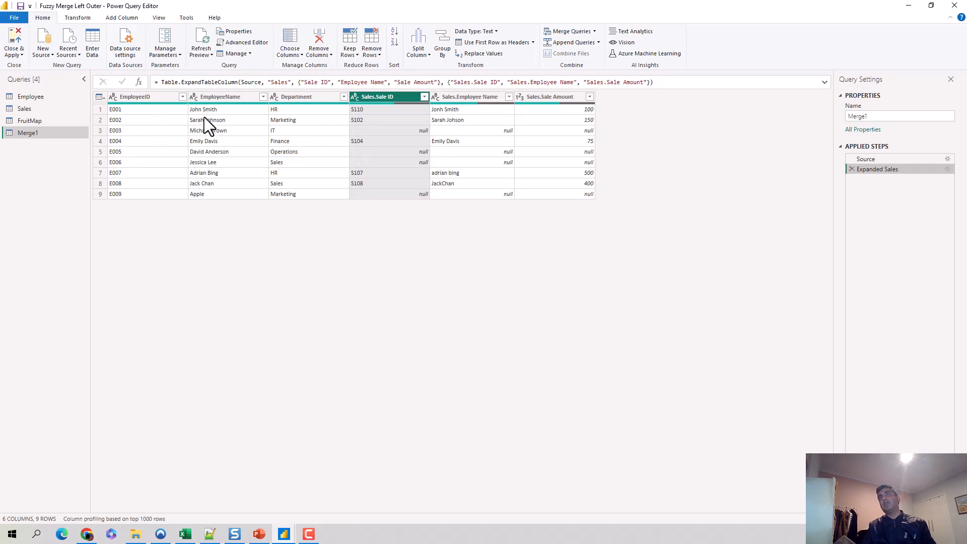
Switch to PowerPoint, highlight the "Maximum number of matches" bullet on the fuzzy join slide, and return to the Power Query Editor.
click(258, 534)
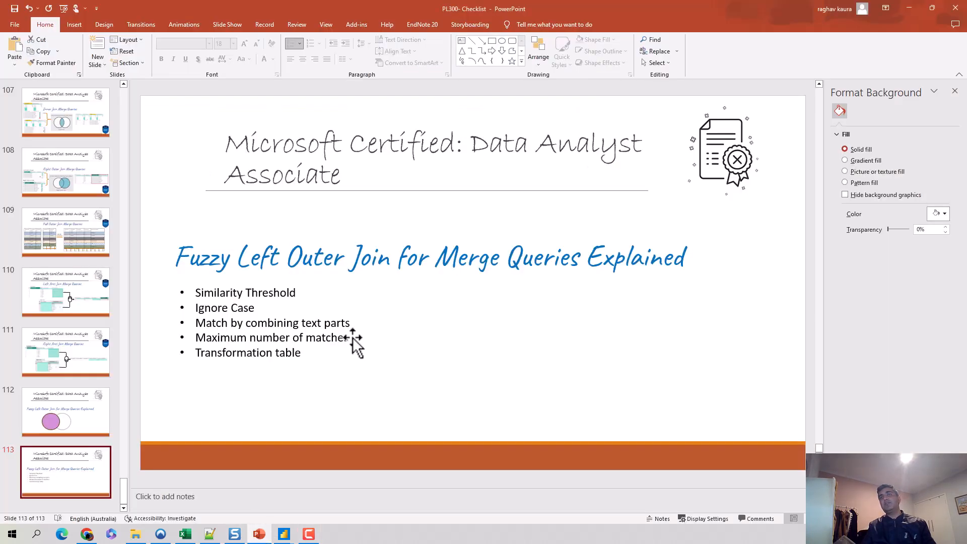
click(199, 336)
triple_click(318, 336)
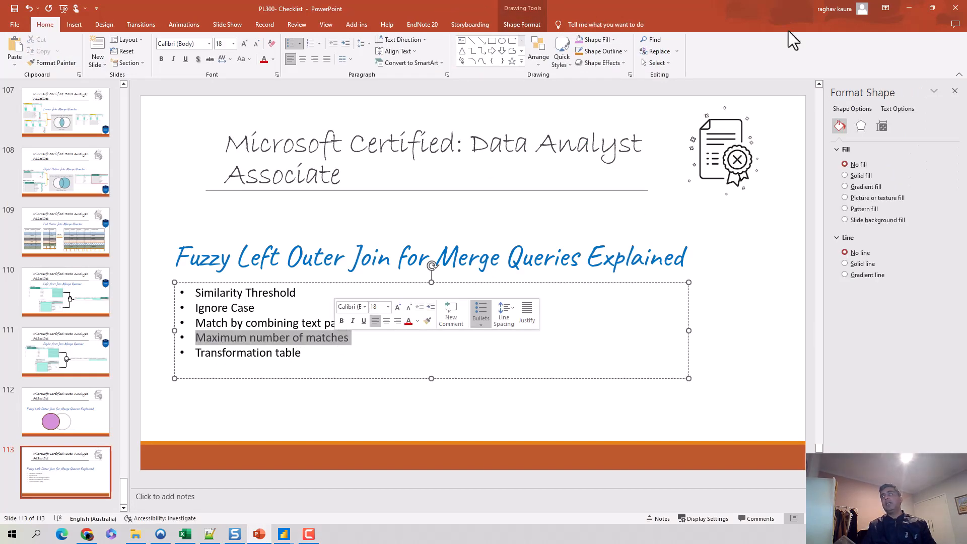
click(909, 8)
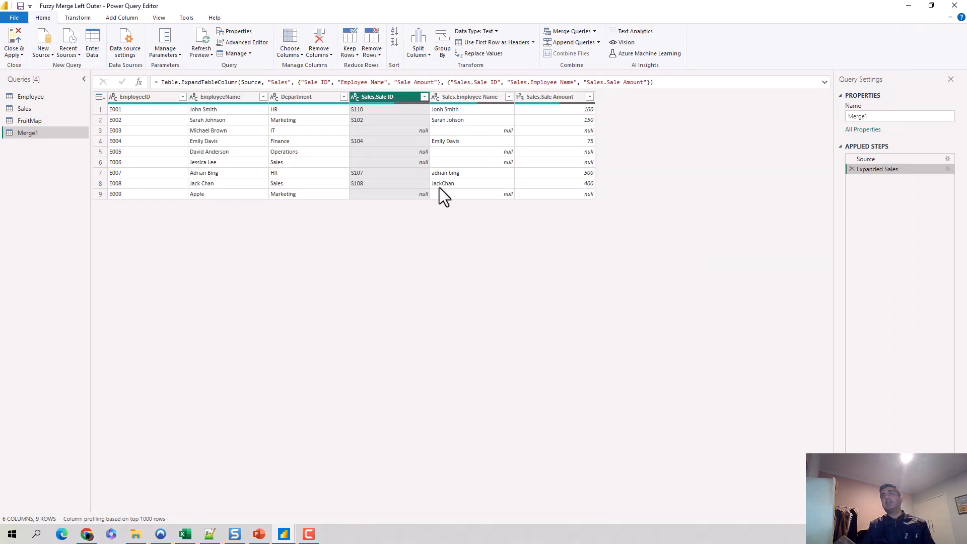
Turn off Ignore case in the fuzzy matching options of the merged query's Source step, and display the Expanded Sales step's result.
click(941, 161)
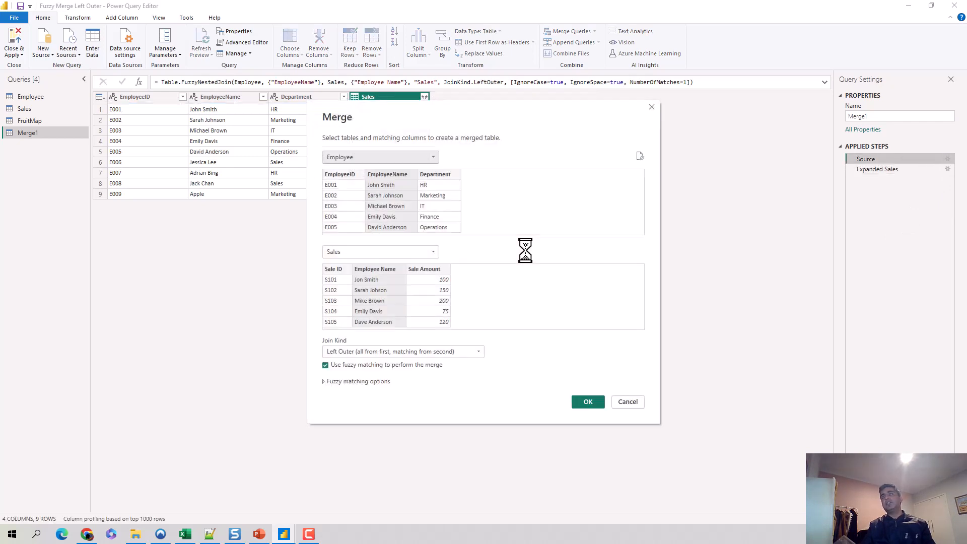
click(328, 382)
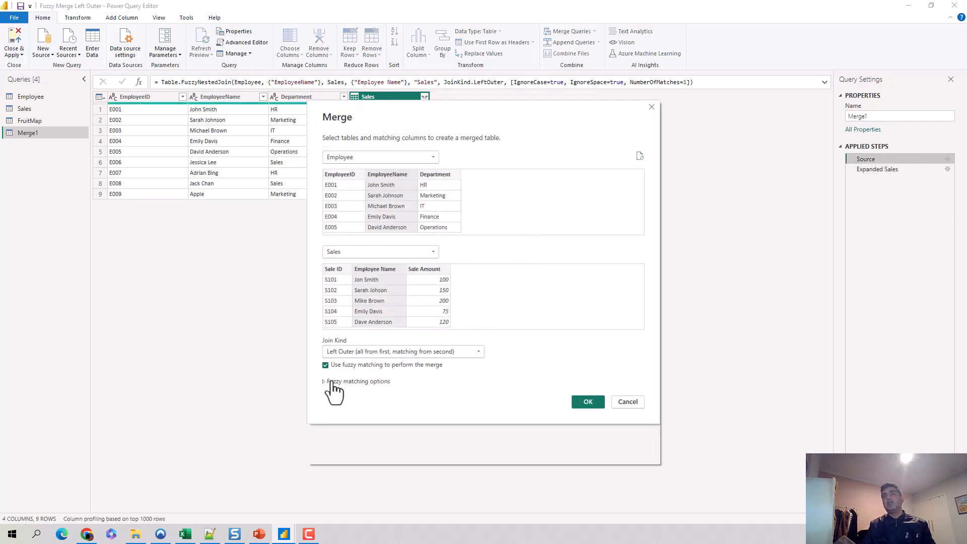
scroll(416, 393, down, 1)
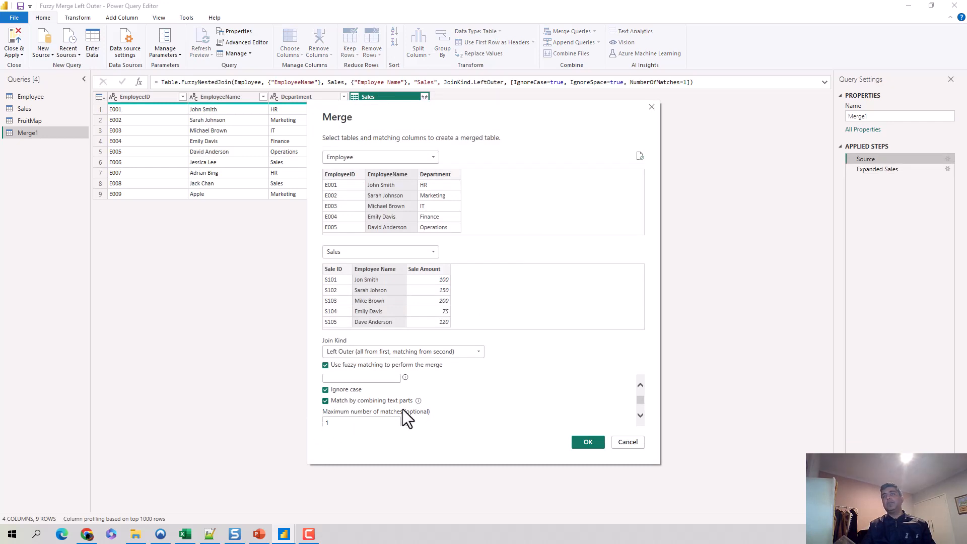
scroll(403, 409, down, 2)
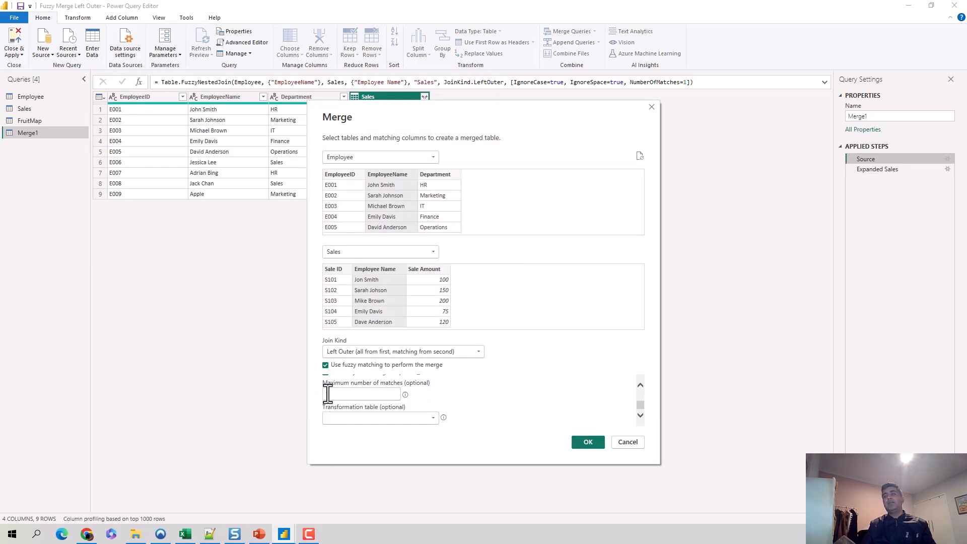
scroll(327, 393, up, 2)
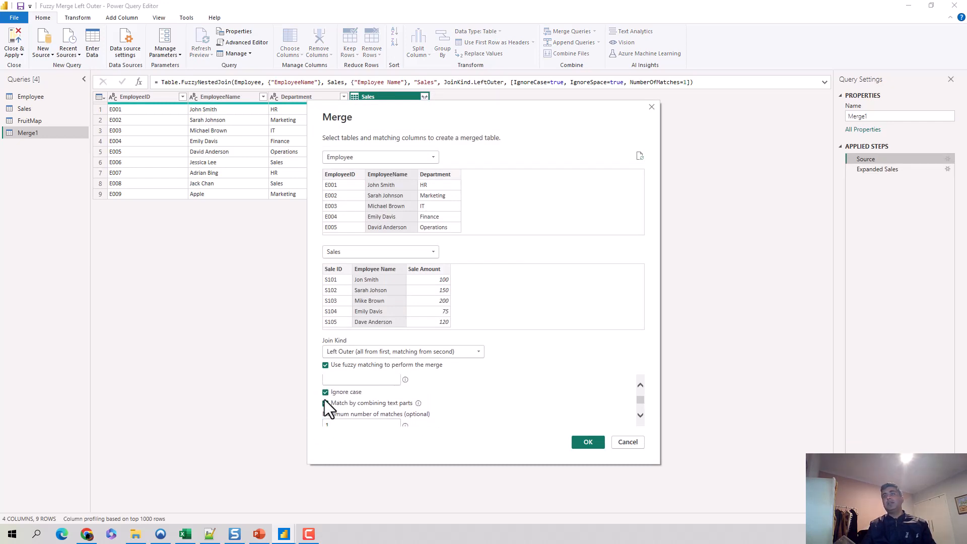
click(325, 391)
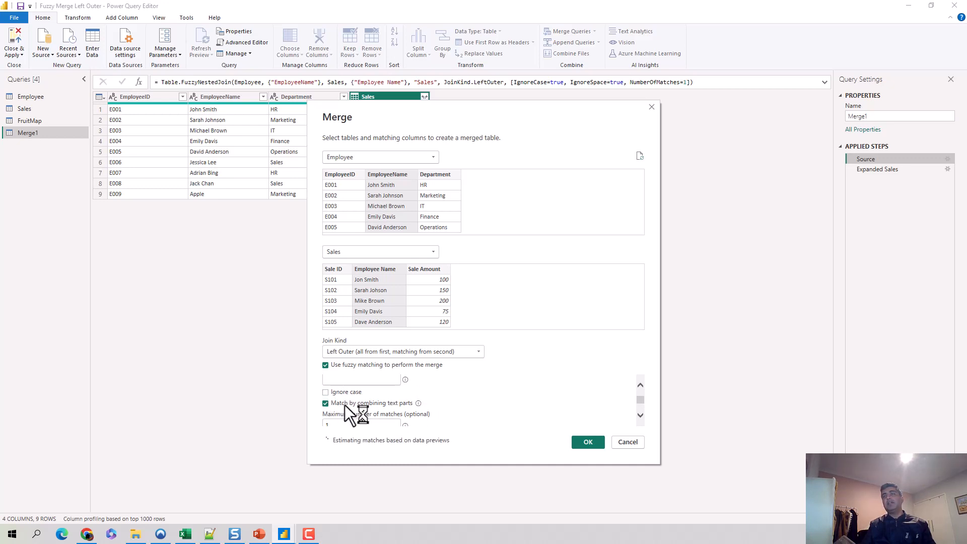
click(586, 443)
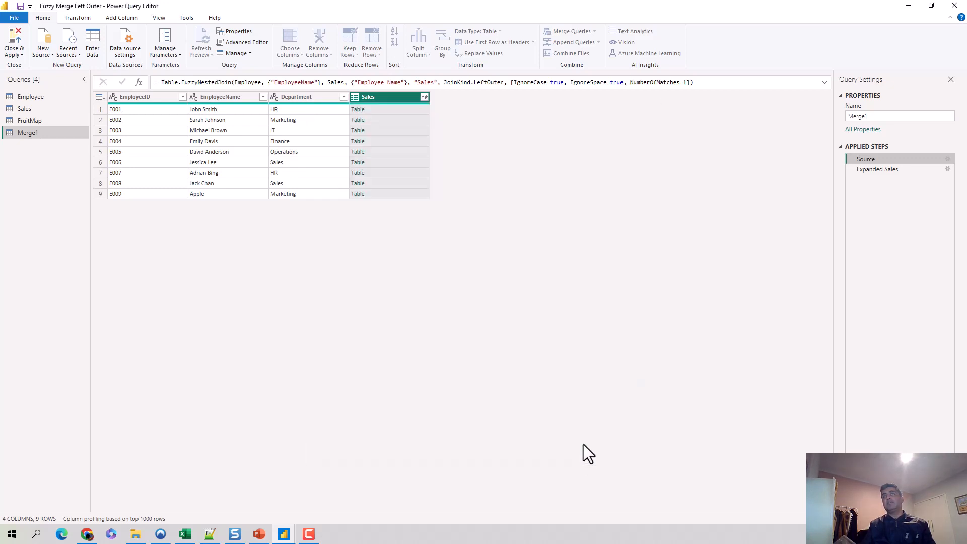
click(890, 171)
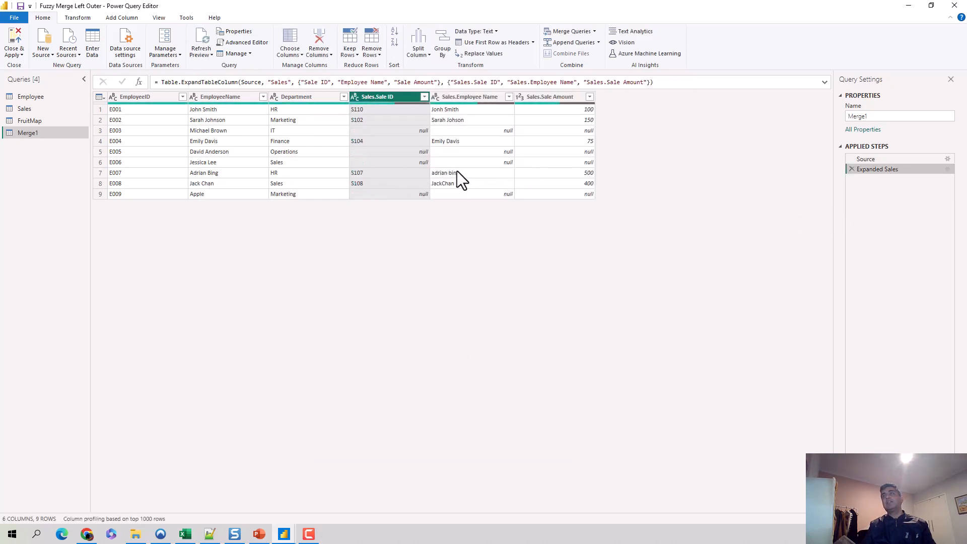
Set the similarity threshold to 1 in the Source step's fuzzy matching options, and display the Expanded Sales result.
click(947, 159)
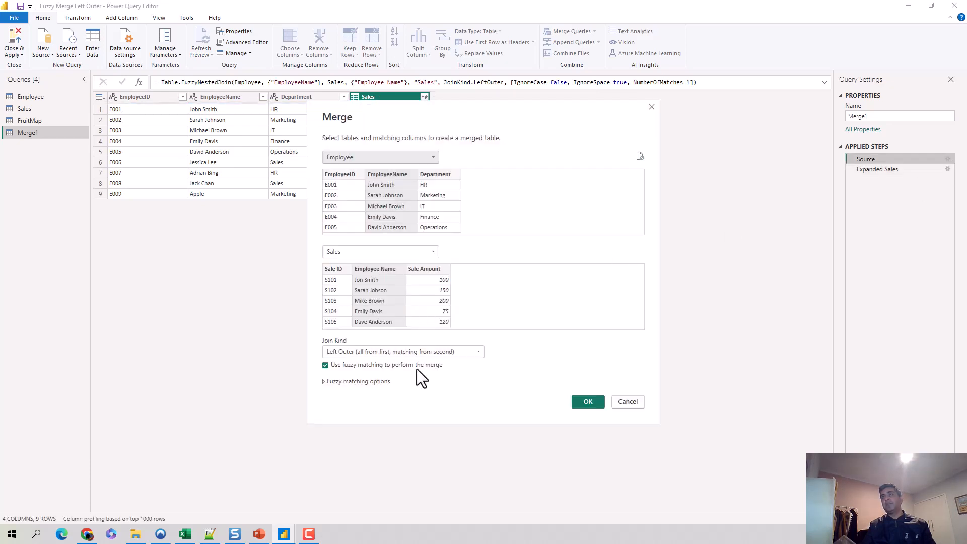
click(325, 381)
click(346, 403)
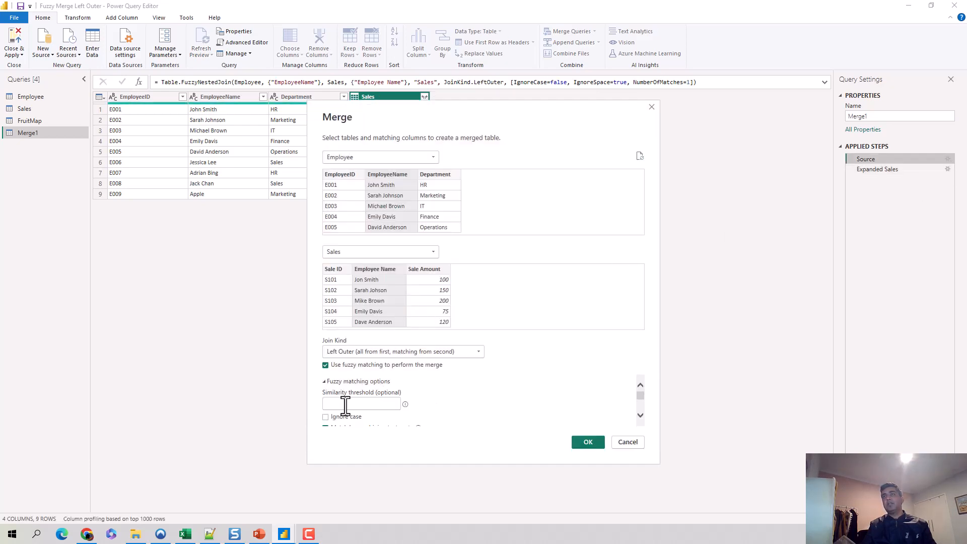
text(1)
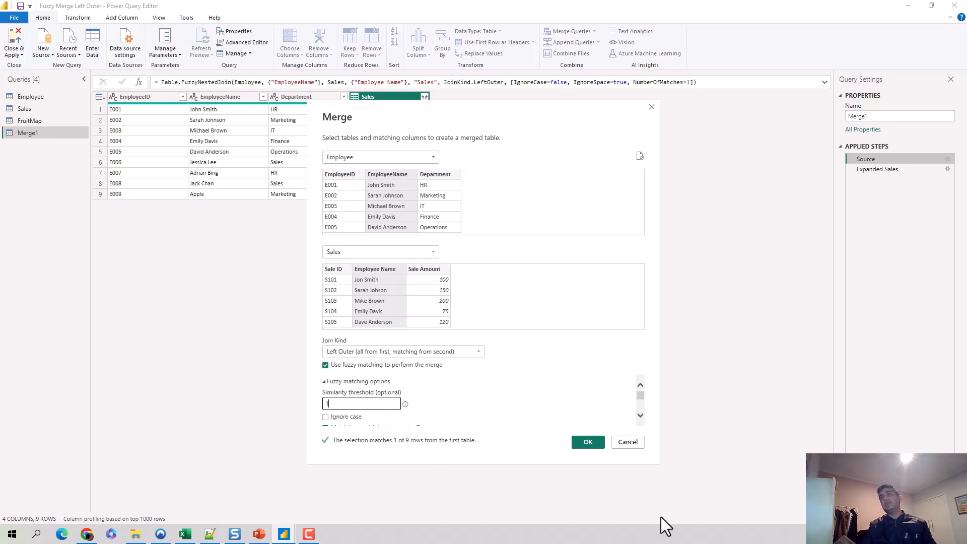
click(589, 447)
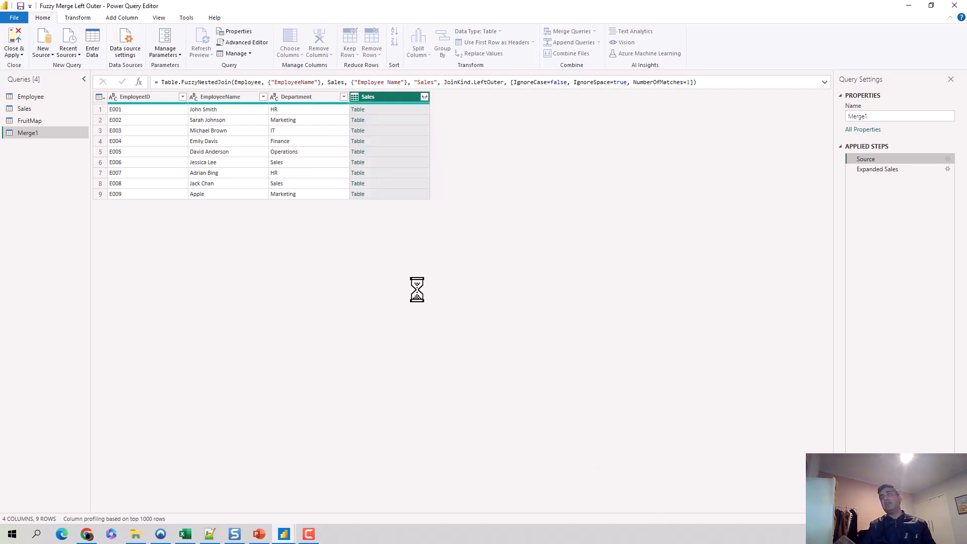
click(897, 170)
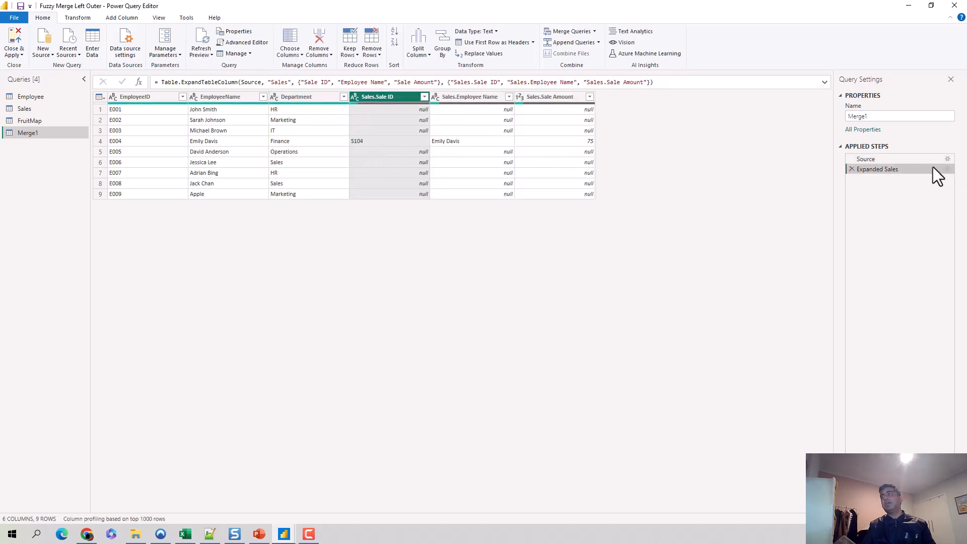
Turn on Ignore case in the Source step's fuzzy matching options, and display the Expanded Sales result.
click(947, 159)
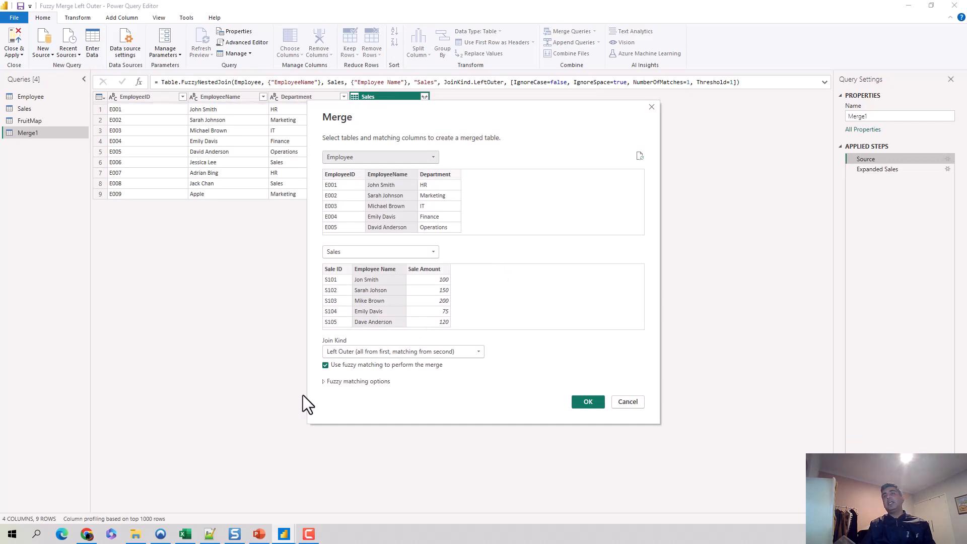
click(324, 381)
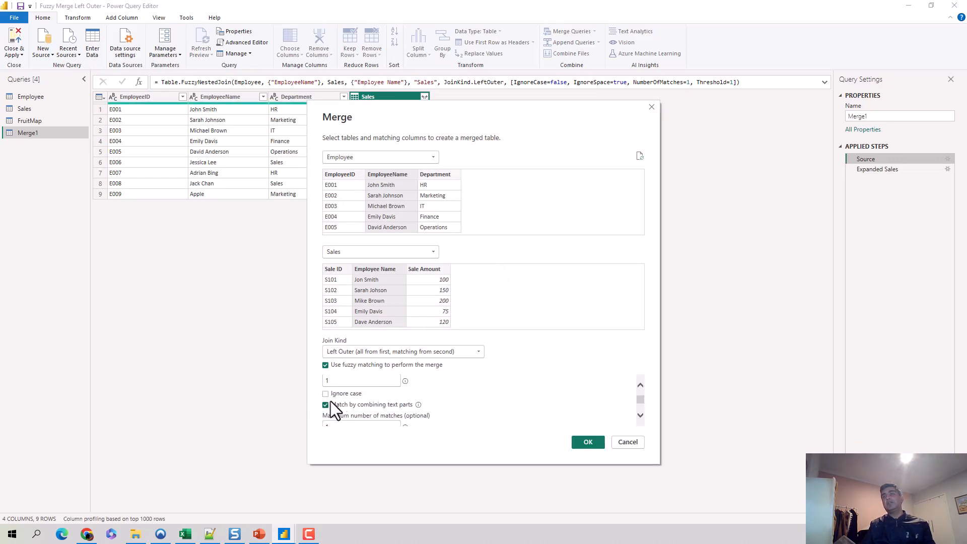
click(326, 394)
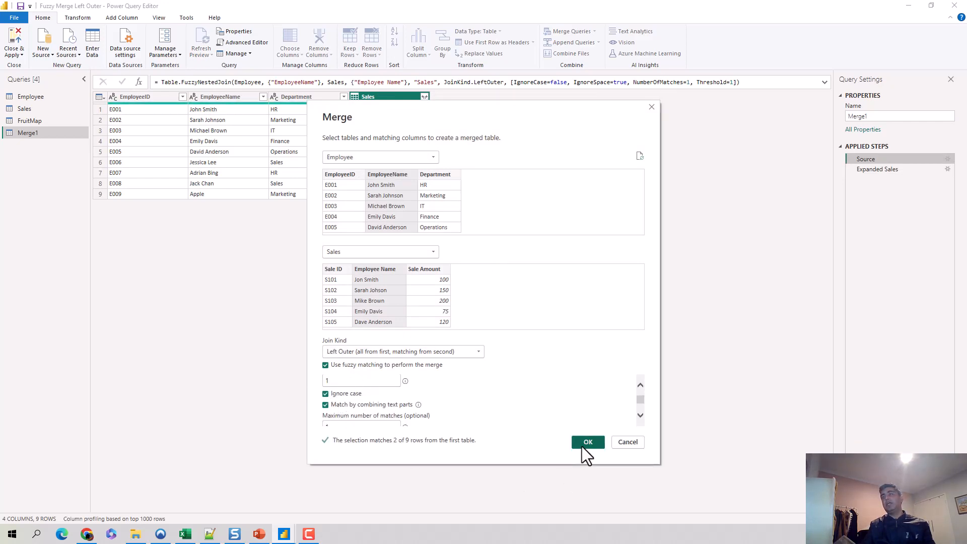
click(582, 445)
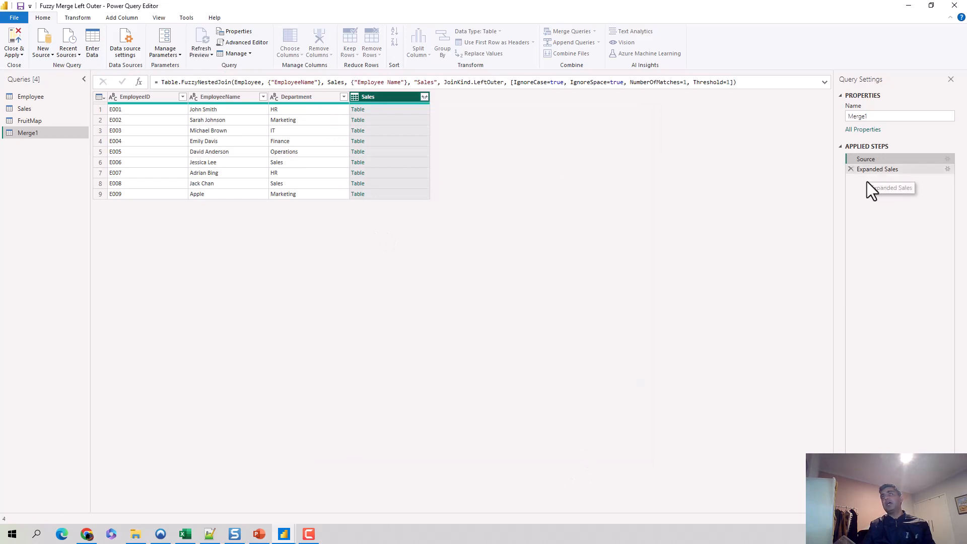
click(876, 170)
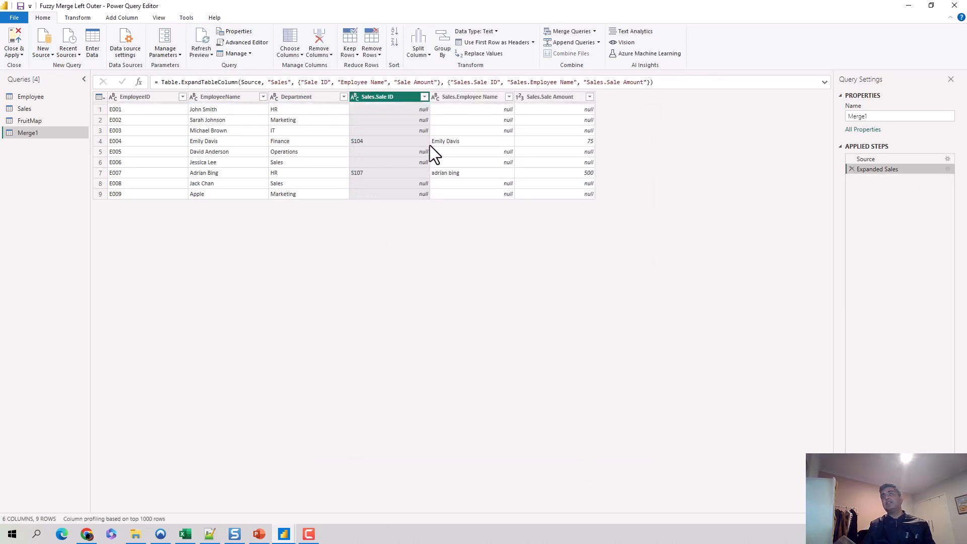
Set the similarity threshold to .9 in the Source step's fuzzy matching options, and display the Expanded Sales result.
click(948, 159)
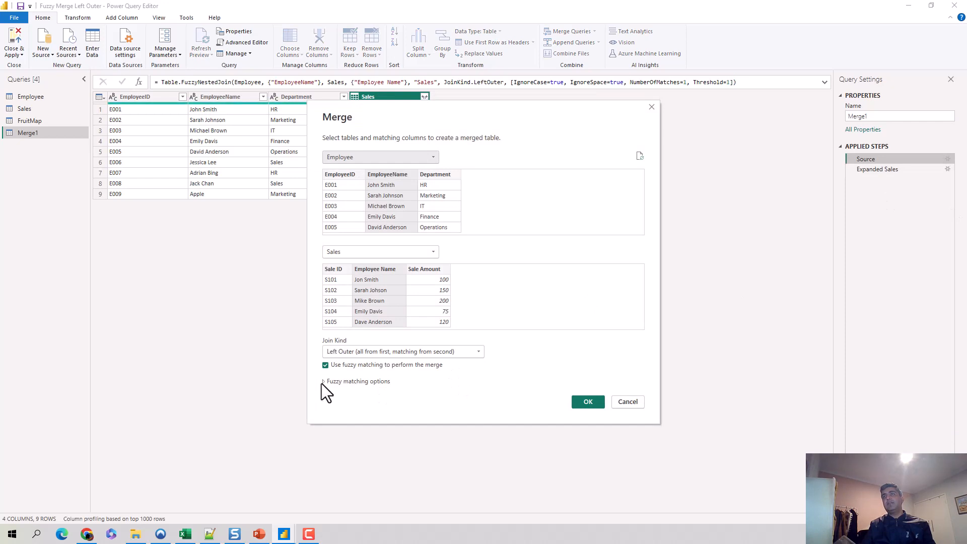
click(324, 382)
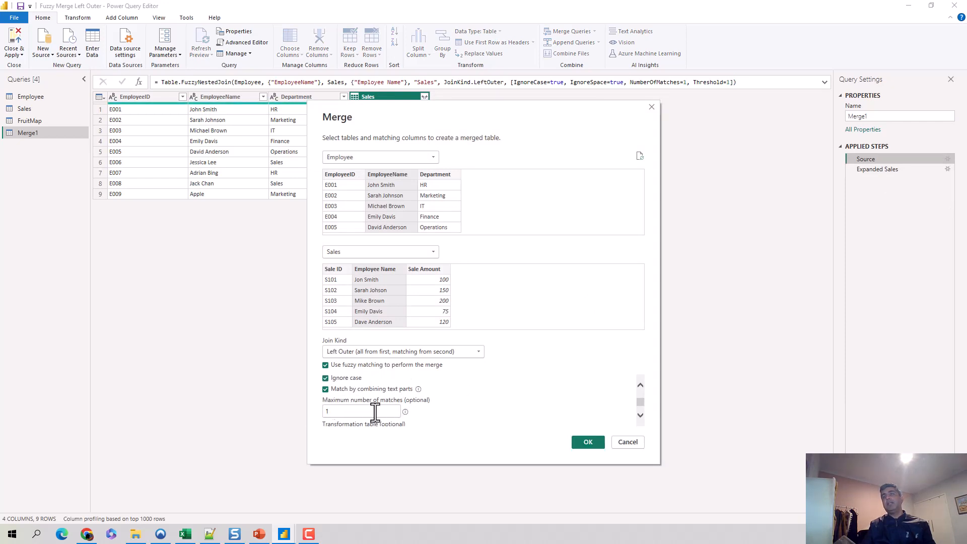
scroll(368, 417, down, 1)
scroll(366, 415, up, 1)
scroll(366, 391, up, 1)
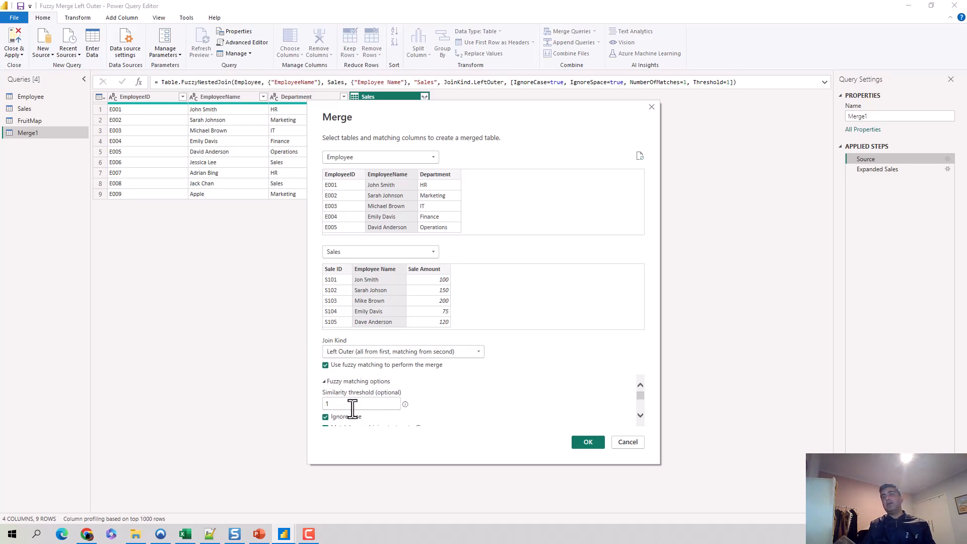
drag(351, 406, 312, 405)
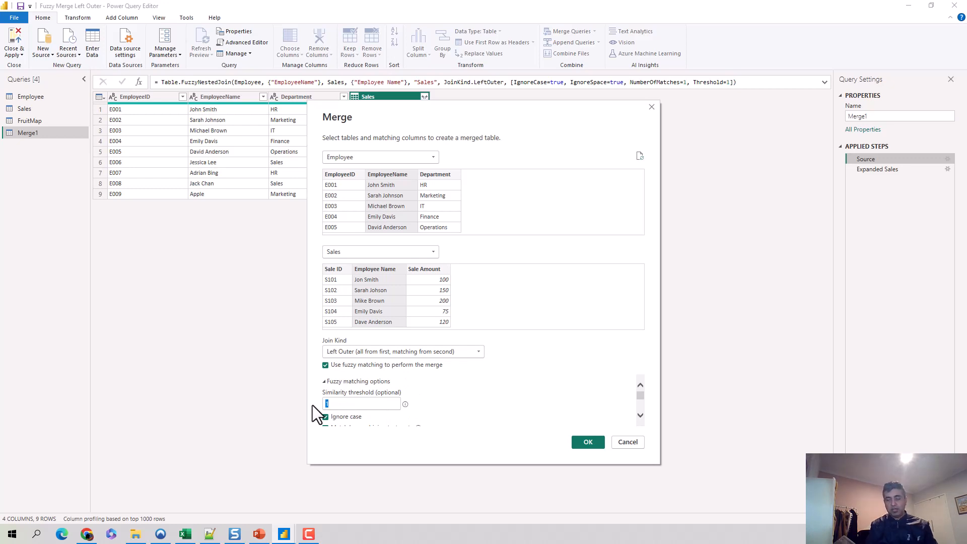
text(.9)
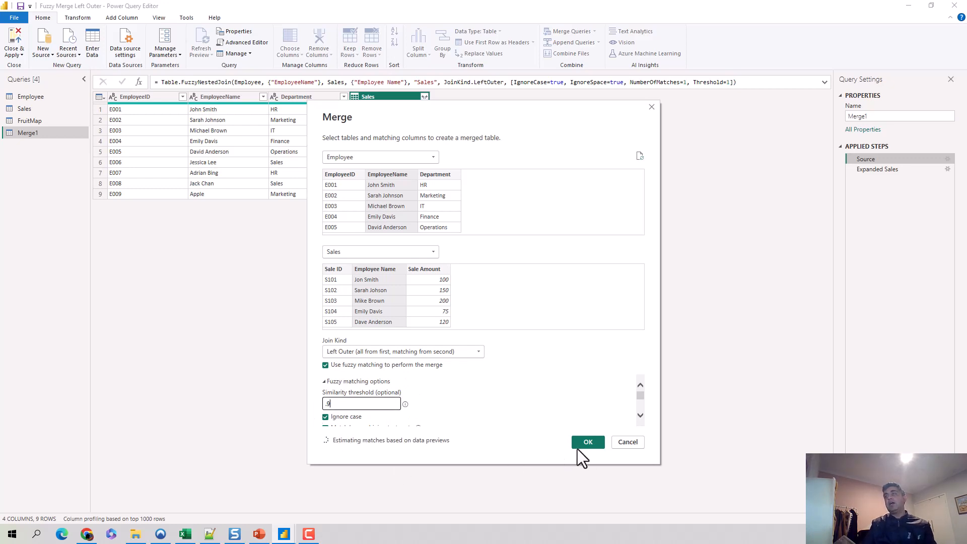
click(579, 445)
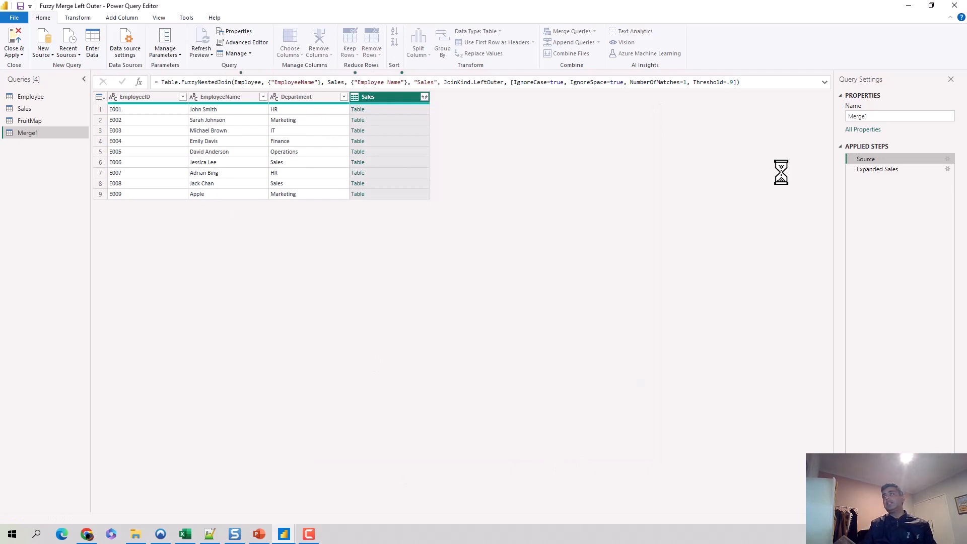
click(900, 171)
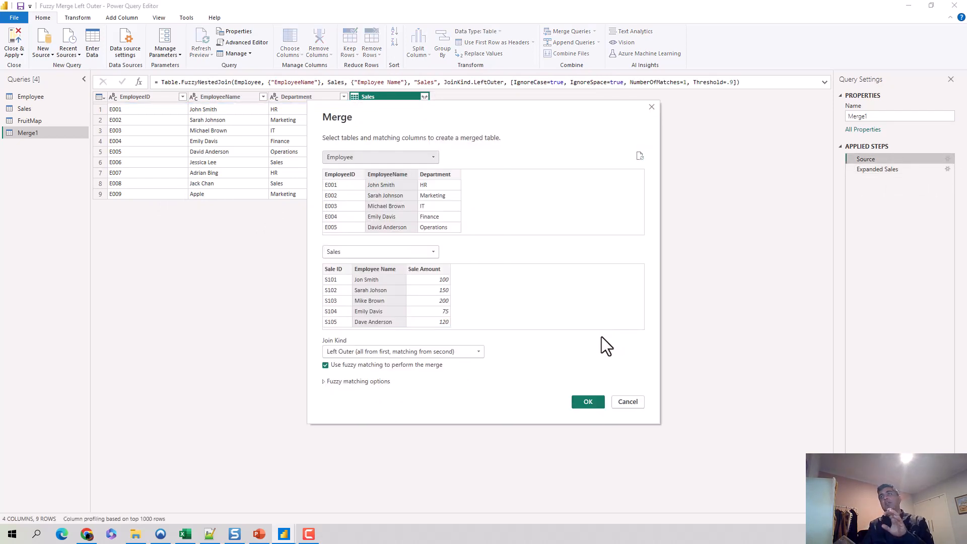
Review the fuzzy matching options of the merged query's Source step, through to the transformation table setting.
click(324, 382)
scroll(406, 399, down, 3)
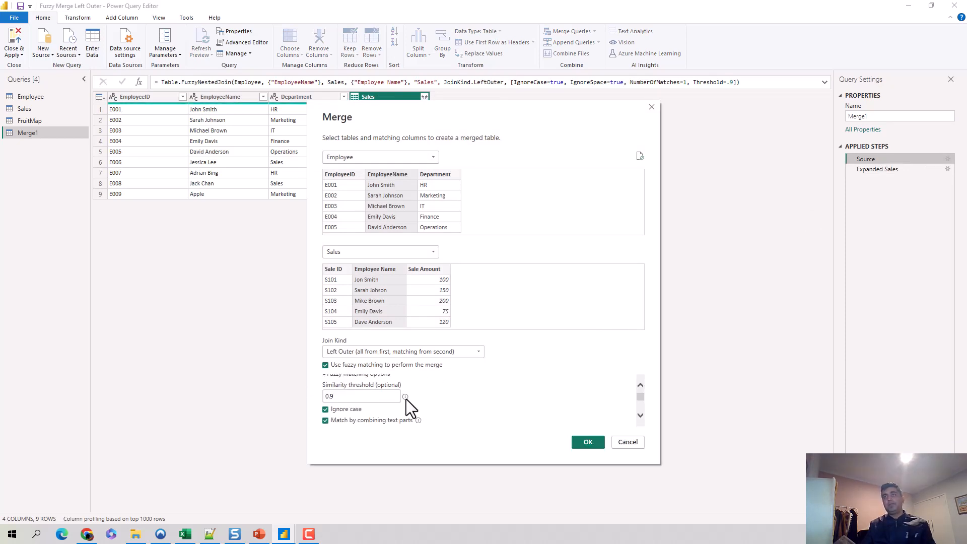
scroll(346, 420, down, 1)
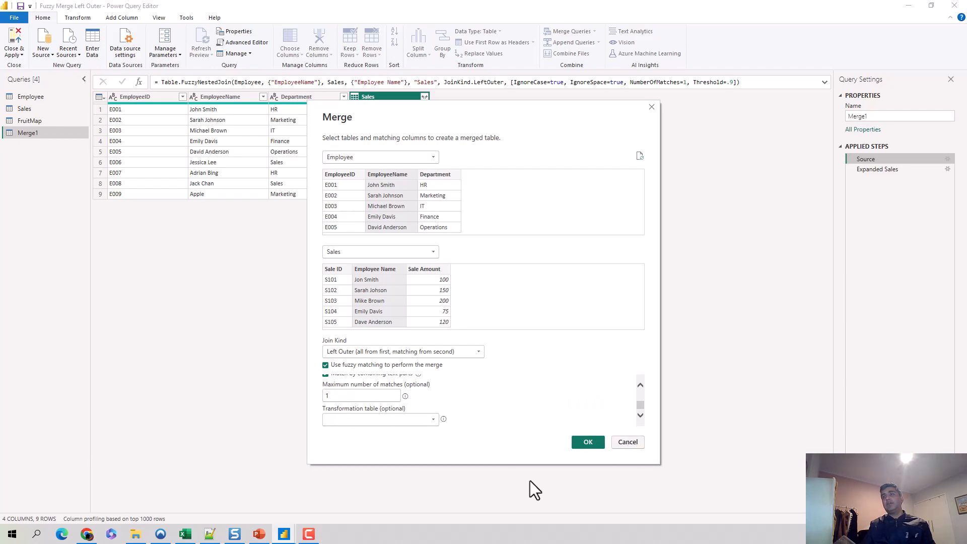
Switch to PowerPoint, highlight the "Match by combining text parts", "Ignore Case" and "Similarity Threshold" bullets in turn, and return to the Power Query Editor.
click(260, 536)
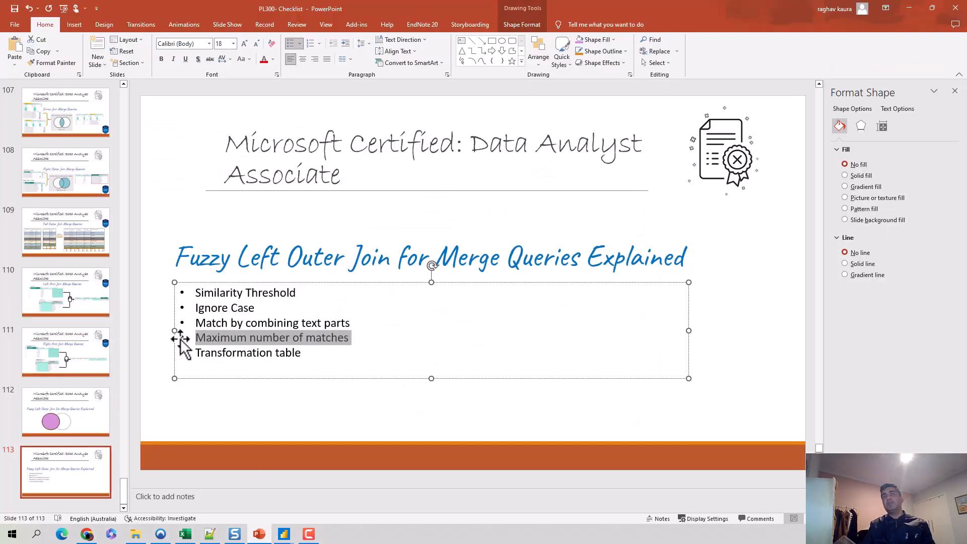
drag(196, 323, 353, 323)
drag(195, 308, 256, 308)
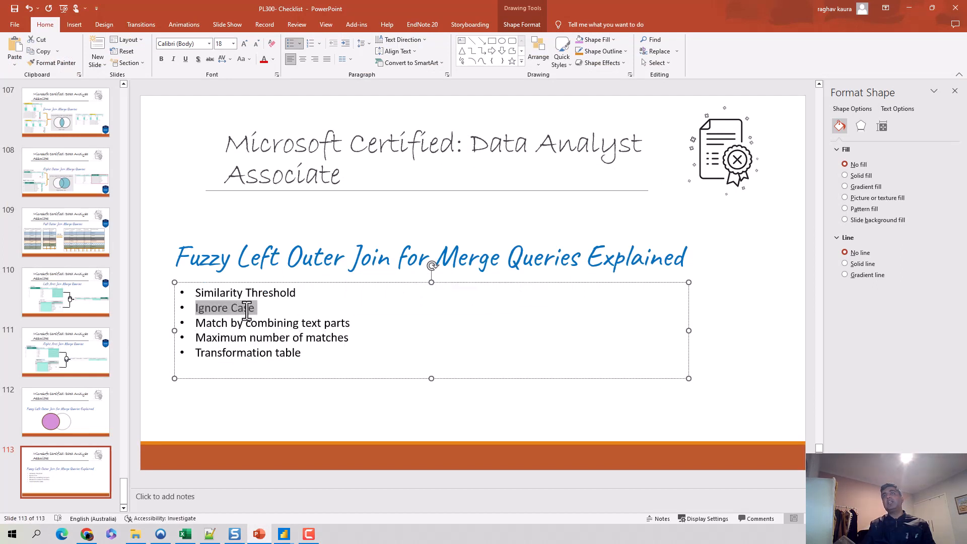
drag(196, 292, 300, 293)
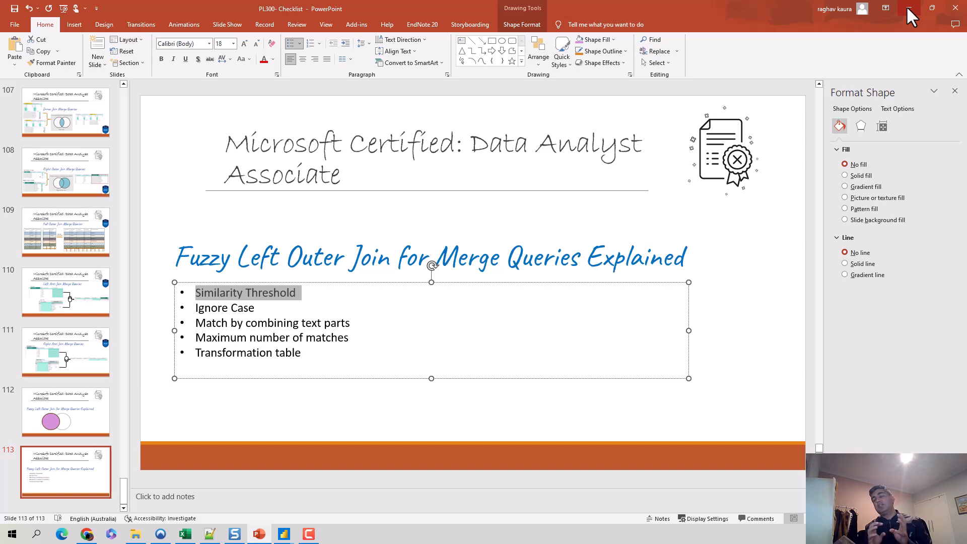
click(905, 6)
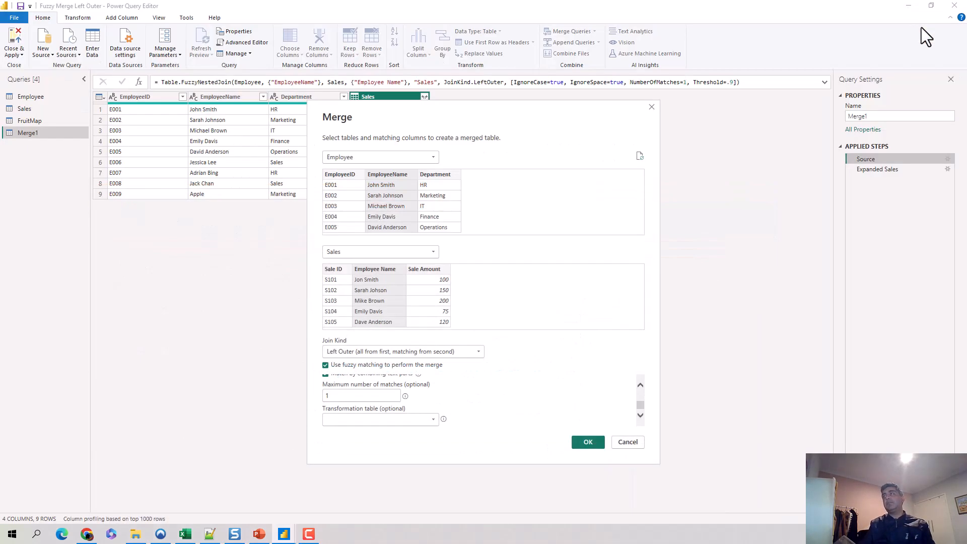
scroll(370, 400, up, 1)
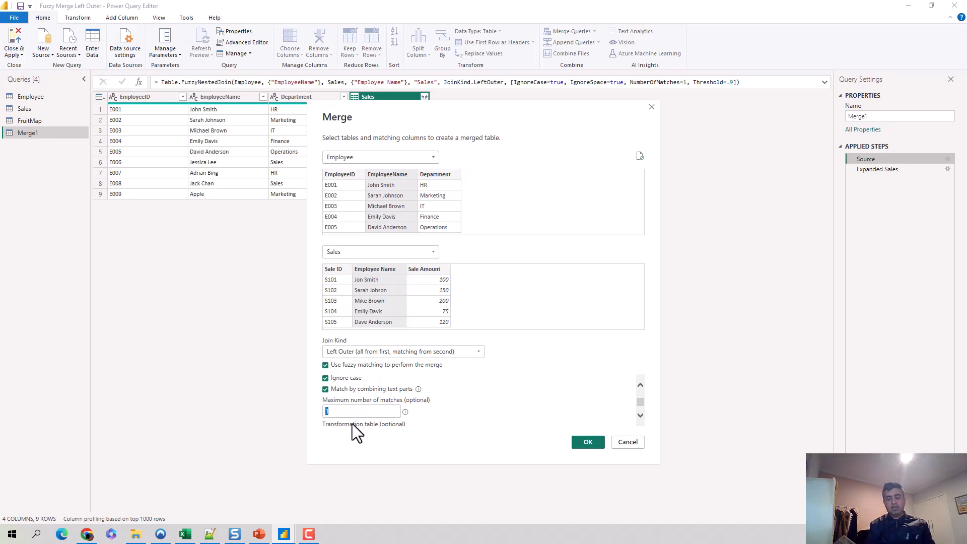
text(.1)
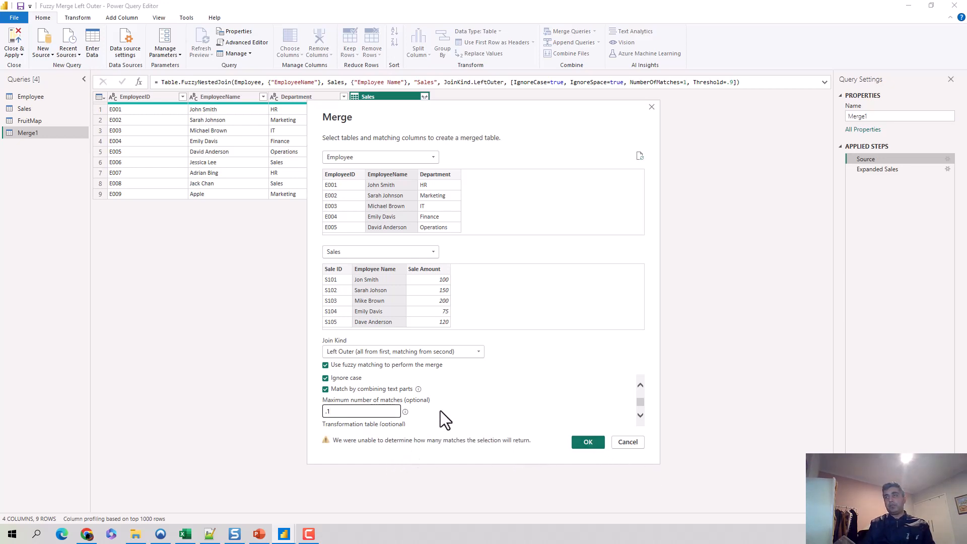
scroll(440, 410, down, 1)
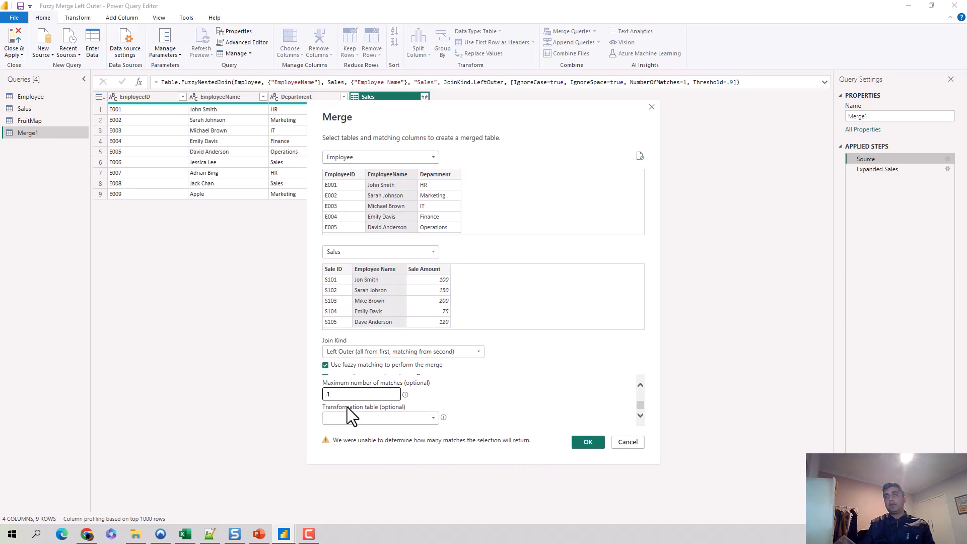
drag(335, 394, 255, 380)
text(1)
scroll(447, 401, up, 1)
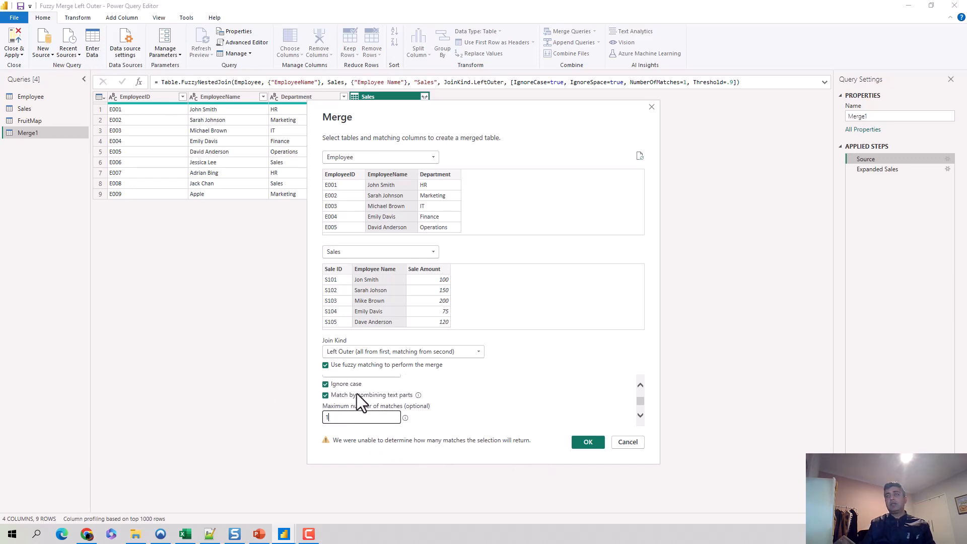
Set the similarity threshold to 0.1 in the Source step's fuzzy matching options, and display the Expanded Sales result.
scroll(357, 393, up, 2)
drag(340, 404, 333, 403)
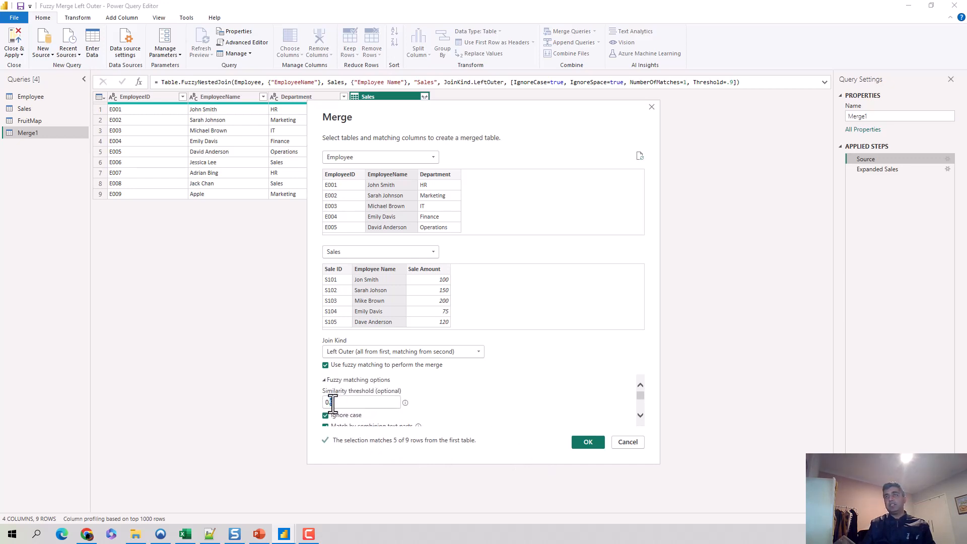
text(1)
click(588, 442)
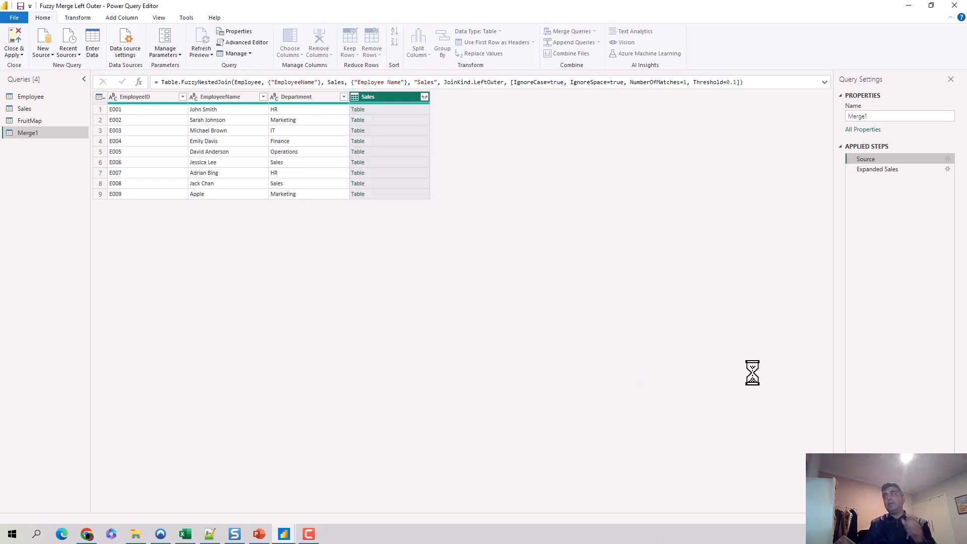
click(886, 173)
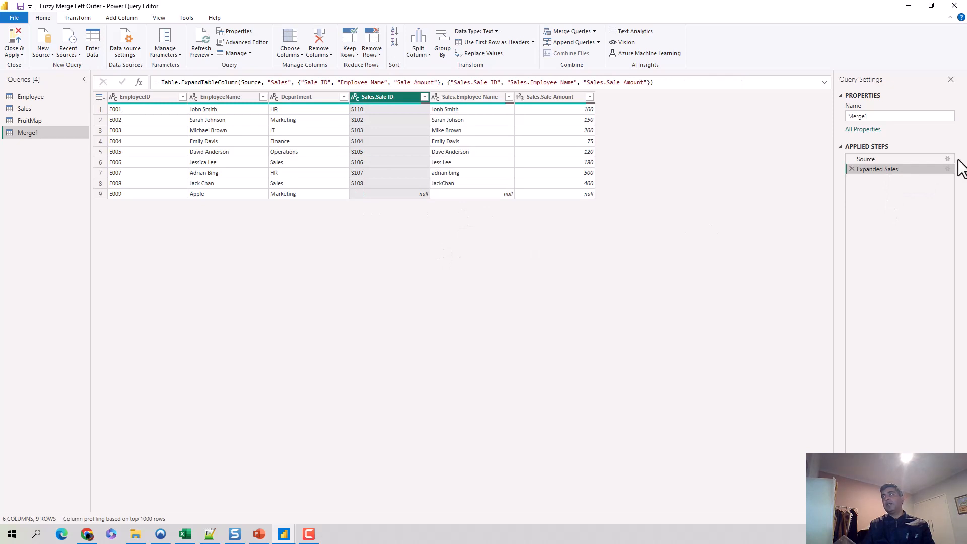
Set the similarity threshold to 0.5 in the Source step's fuzzy matching options, and display the Expanded Sales result.
click(919, 161)
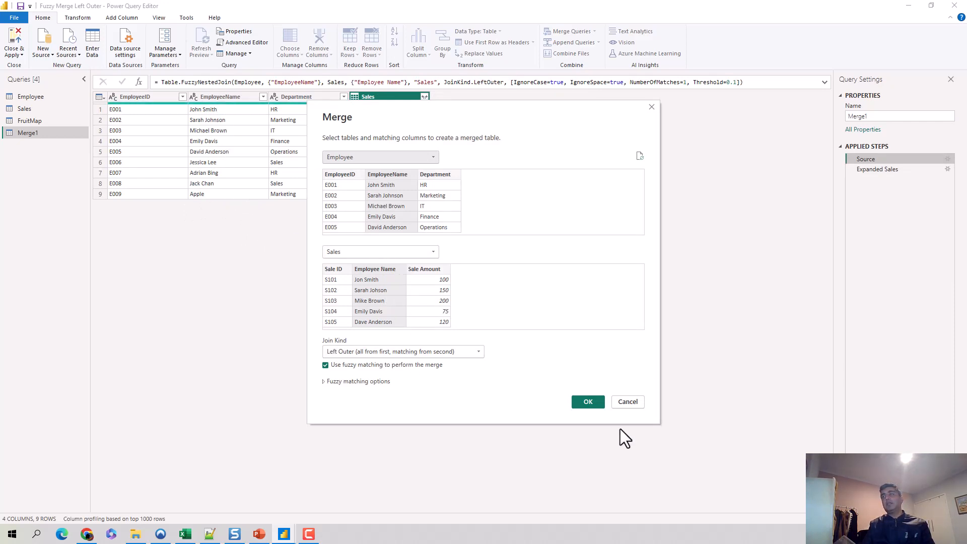
click(326, 382)
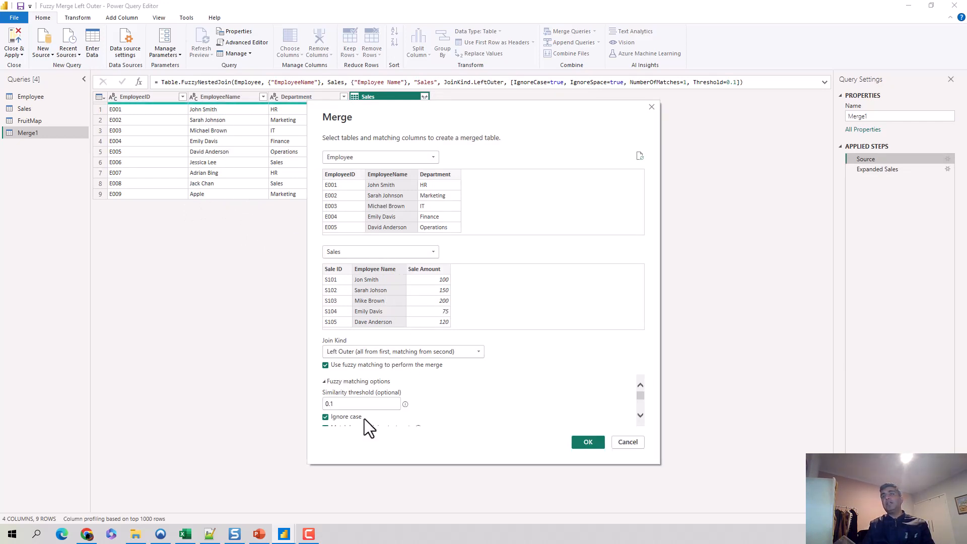
drag(348, 406, 331, 406)
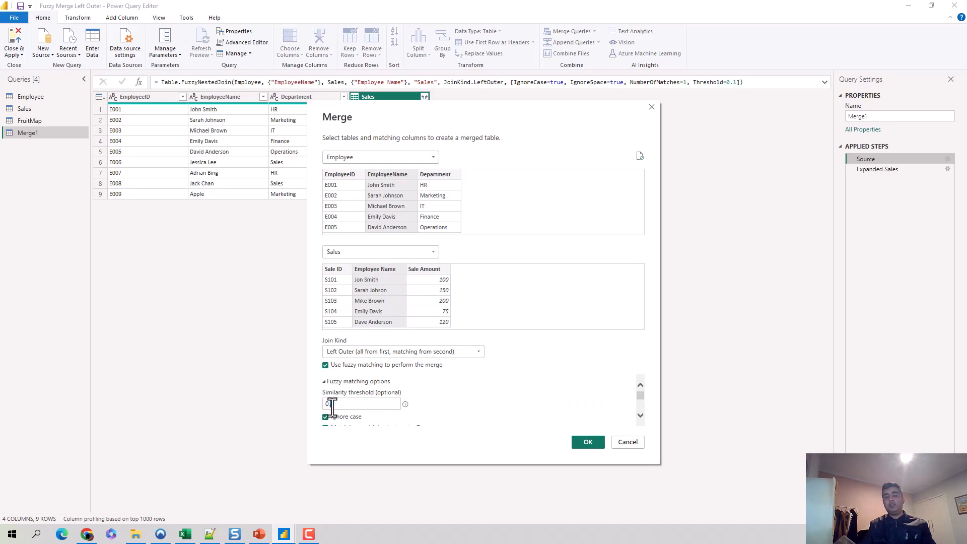
click(588, 442)
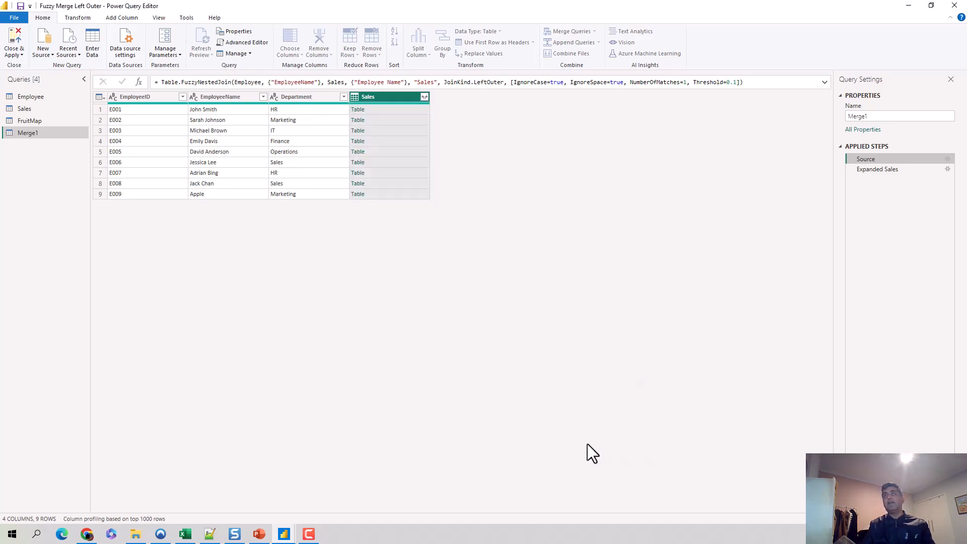
click(893, 169)
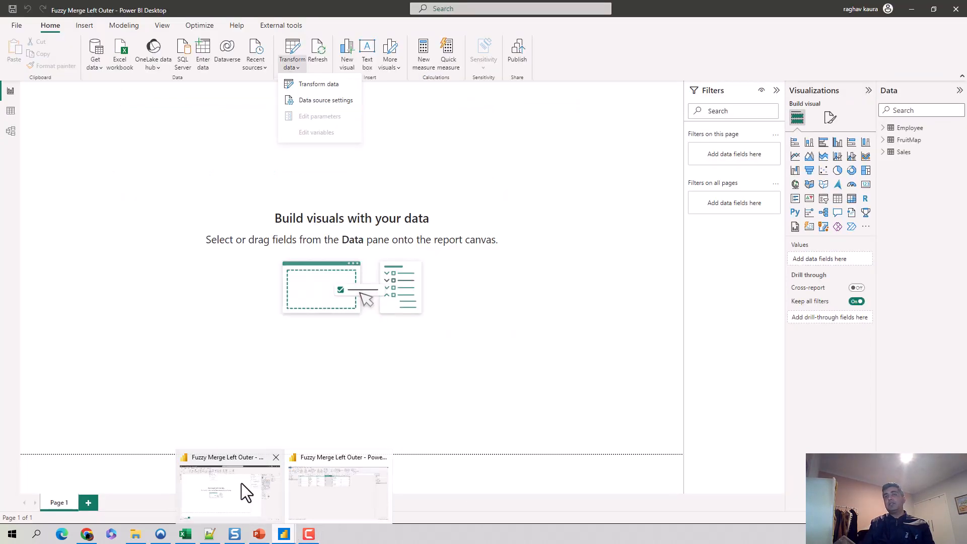
click(240, 483)
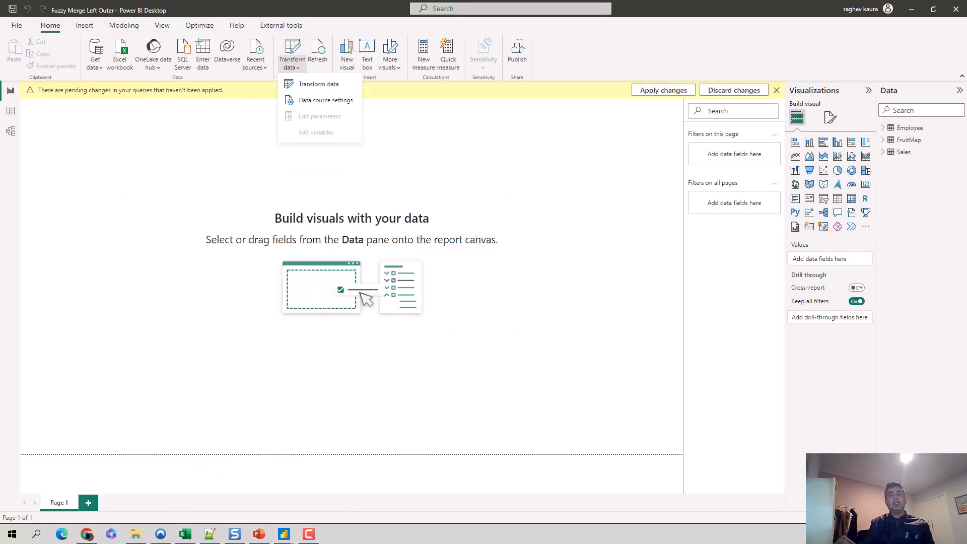
mouse_move(280, 537)
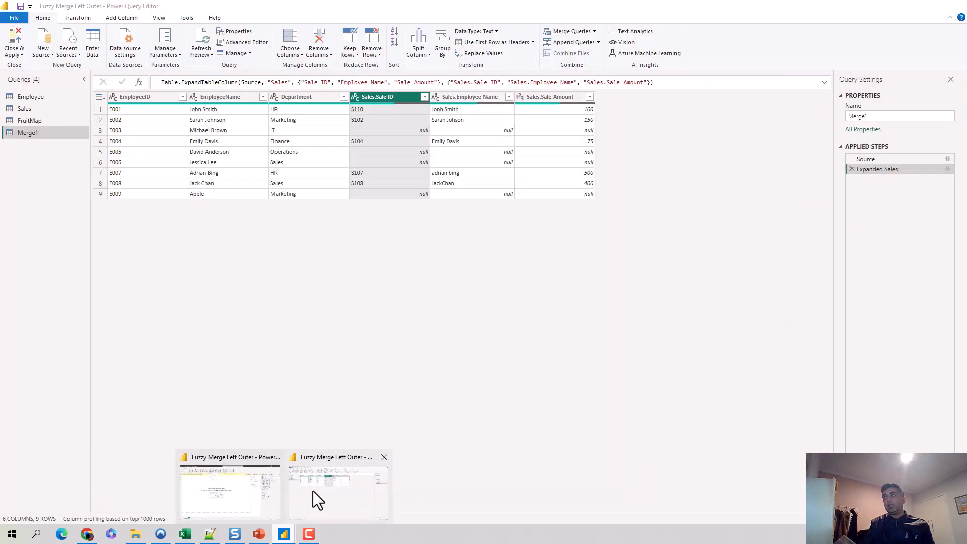
click(313, 491)
Set the similarity threshold to 0.2 in the Source step's fuzzy matching options, and display the Expanded Sales result.
click(945, 159)
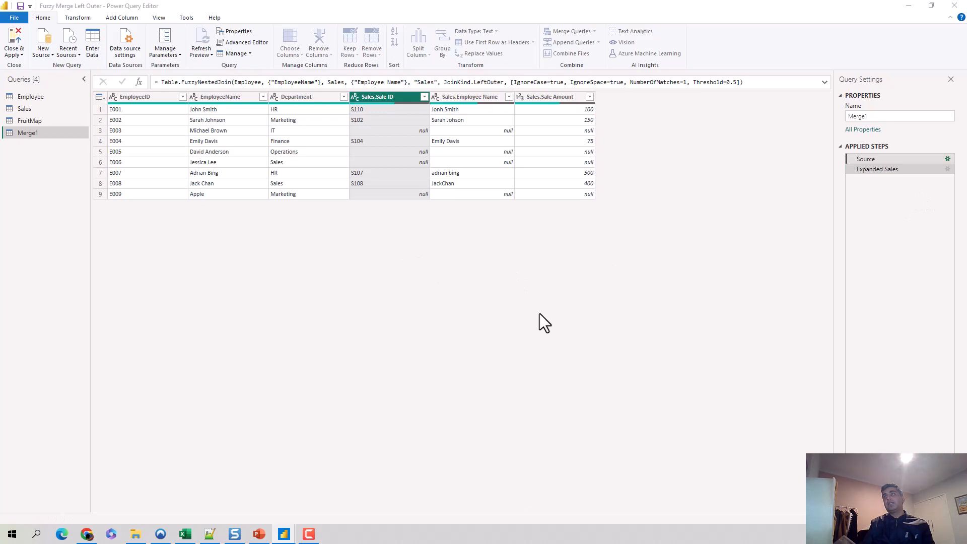
click(947, 160)
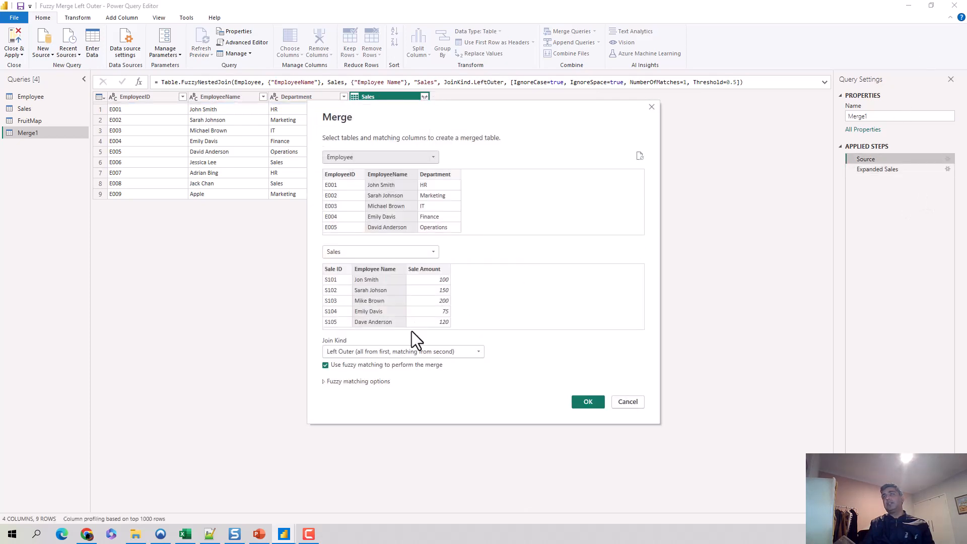
click(324, 382)
scroll(347, 407, down, 1)
drag(344, 383, 331, 384)
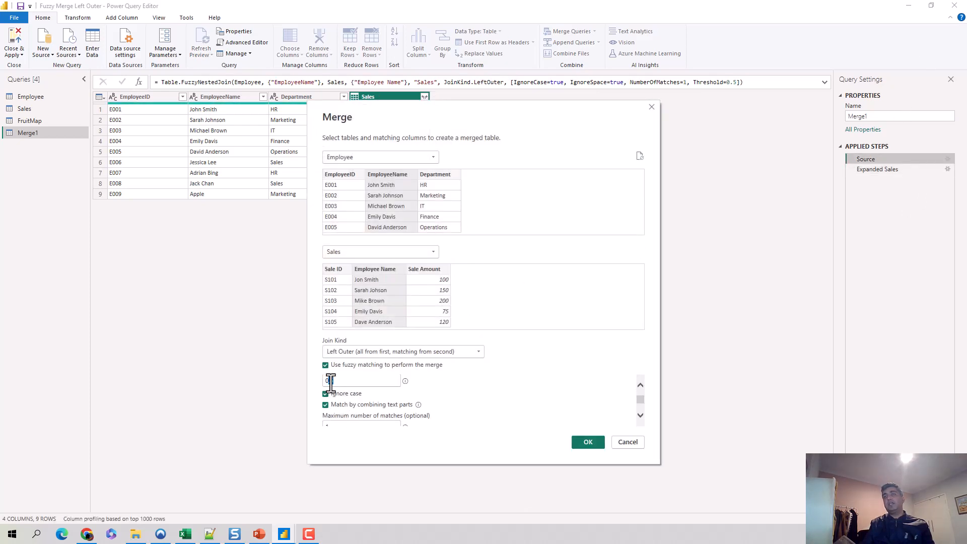
click(335, 383)
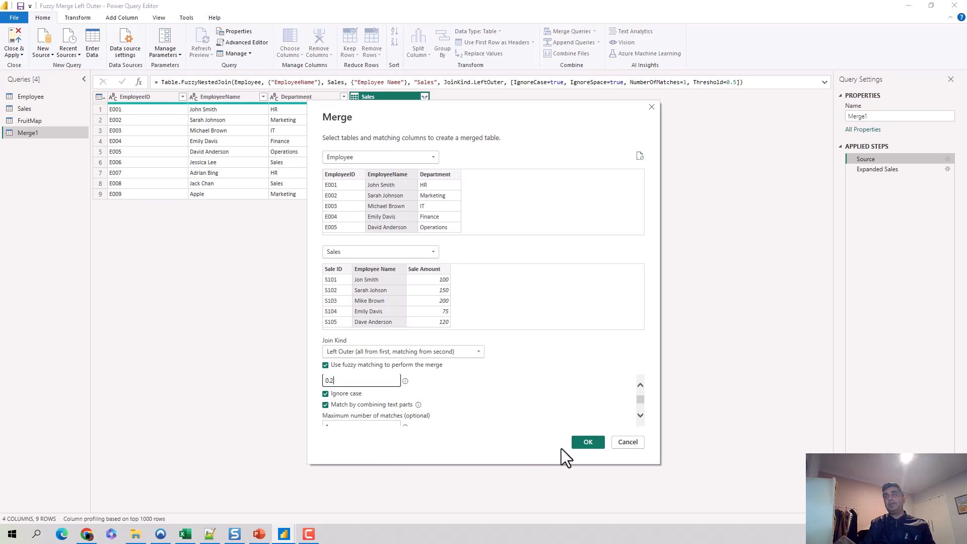
click(582, 441)
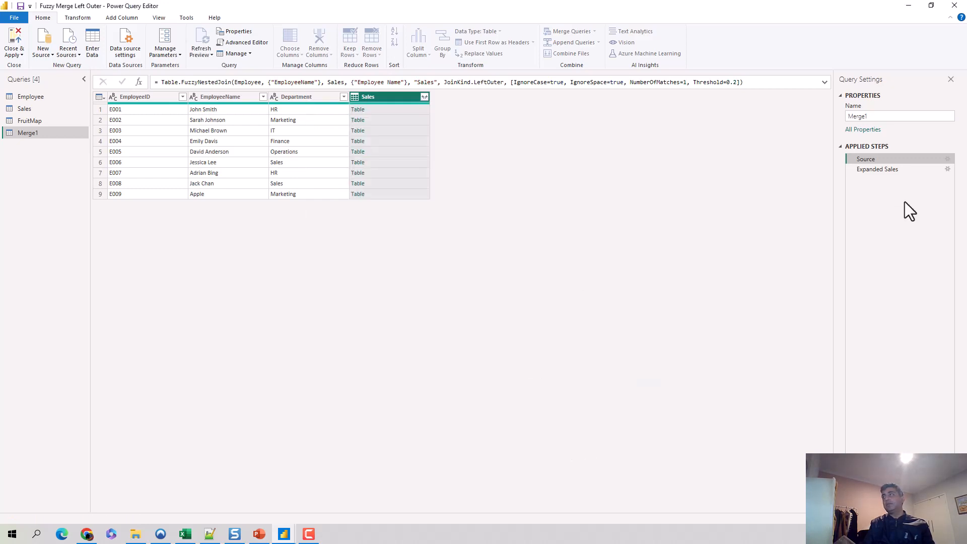
click(880, 171)
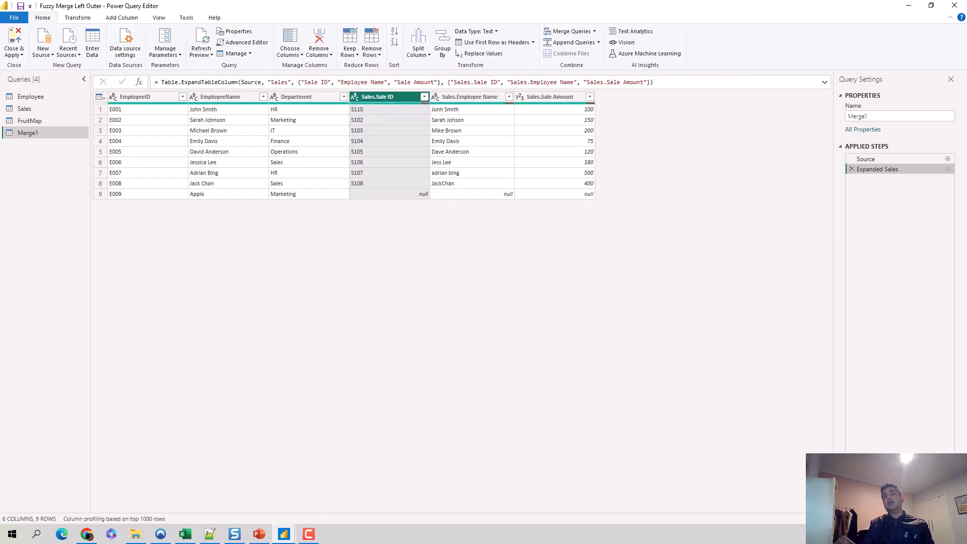
Check the fuzzy options slide in PowerPoint, and back in the Power Query Editor examine the FruitMap, Employee and Sales queries.
click(259, 534)
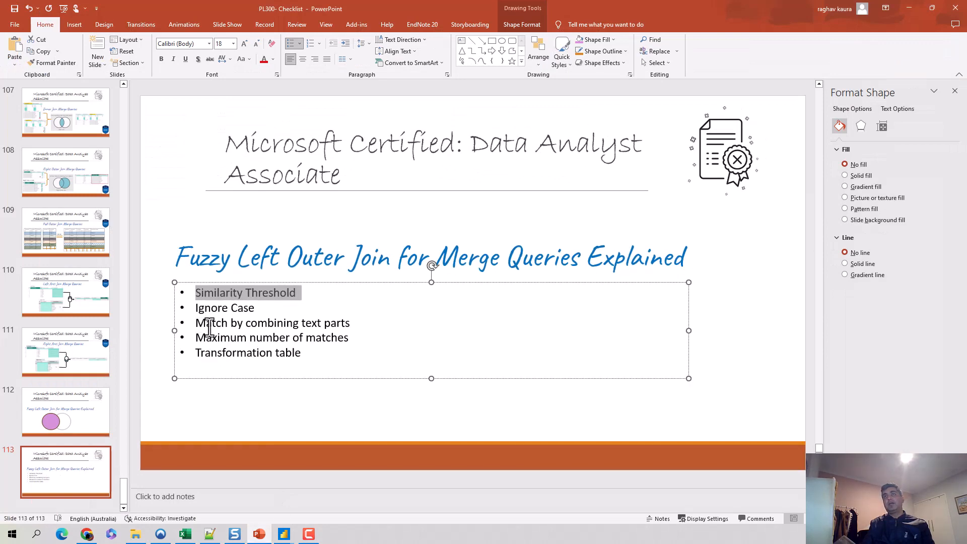
click(261, 534)
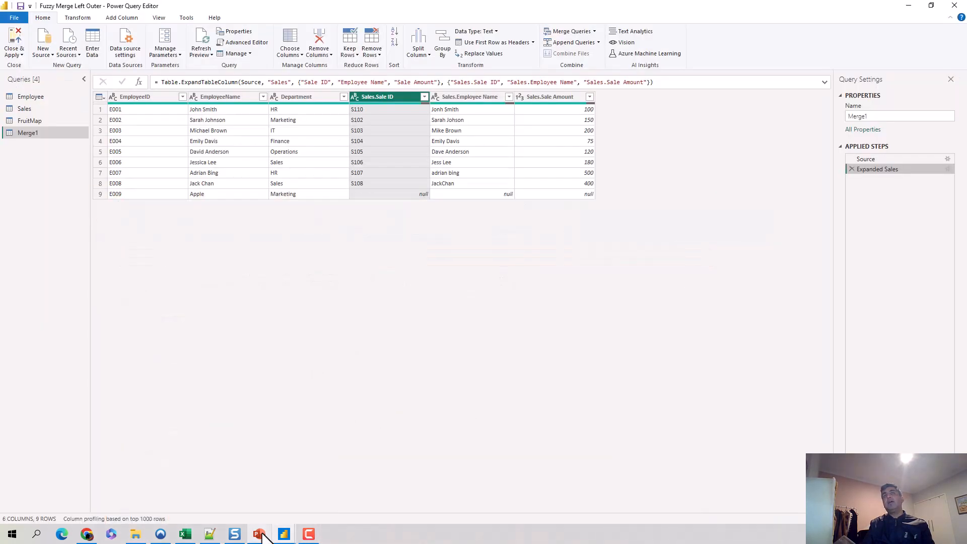
click(31, 121)
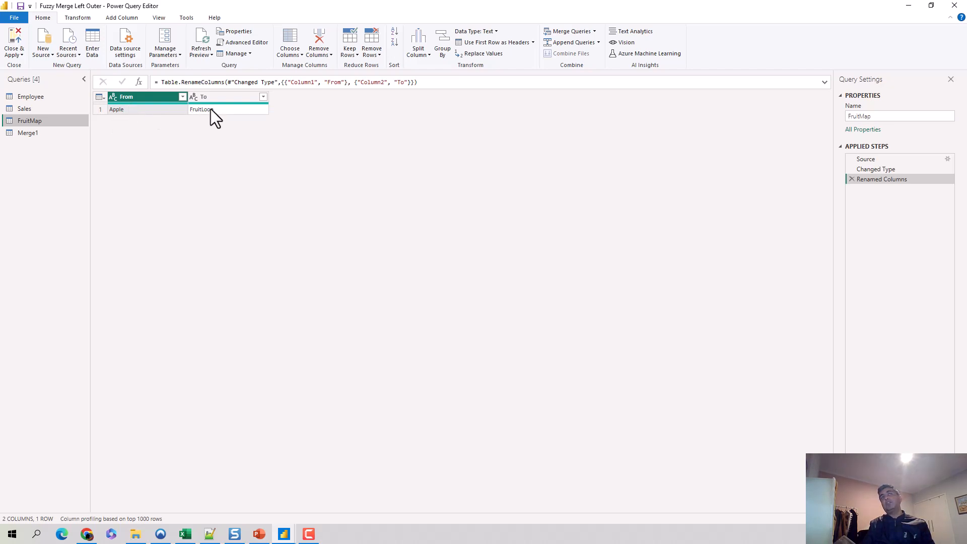
click(36, 97)
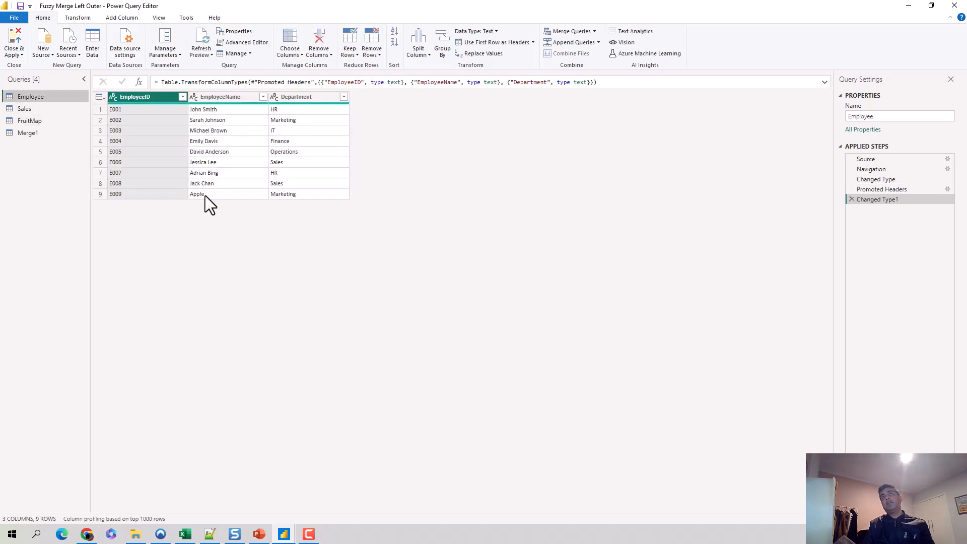
click(28, 108)
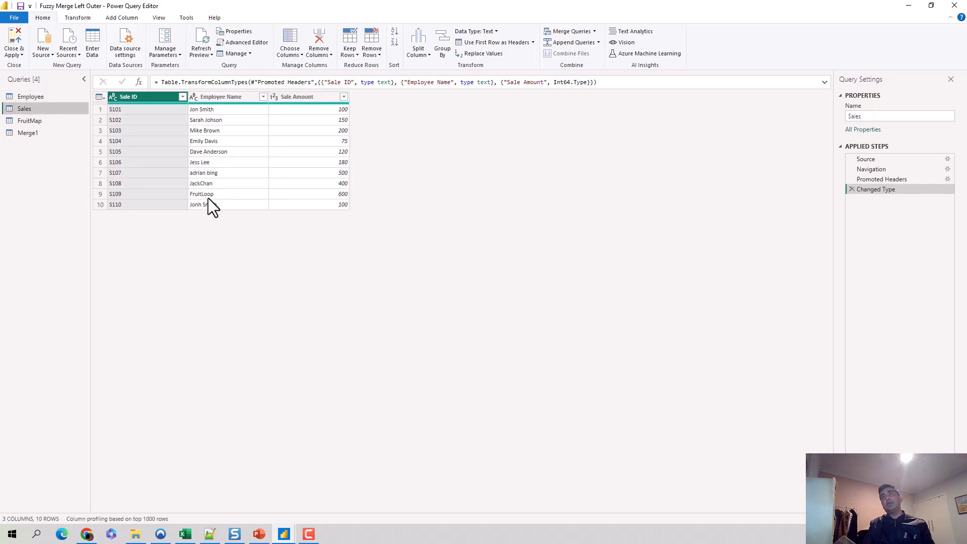
click(24, 125)
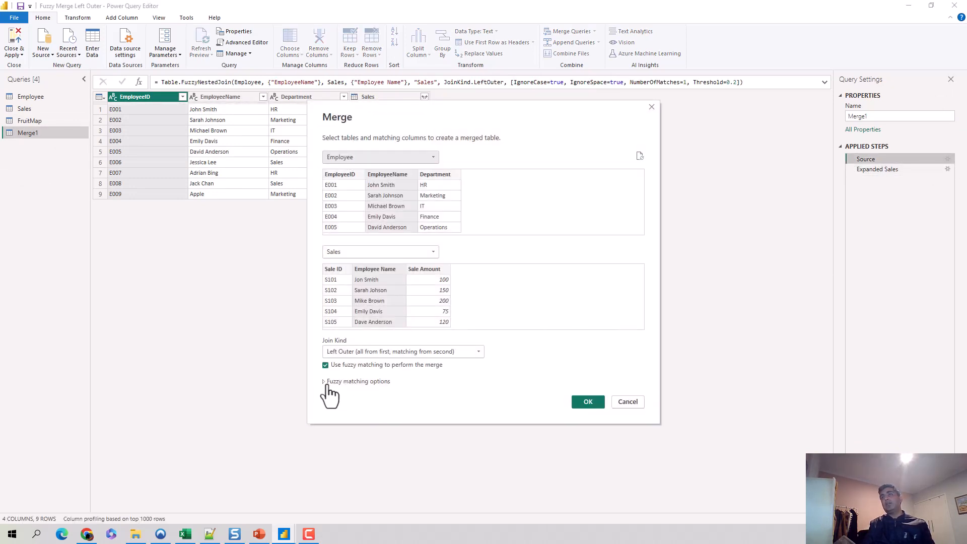
Choose FruitMap as the transformation table in the merge's fuzzy matching options, and display the Expanded Sales result.
click(324, 382)
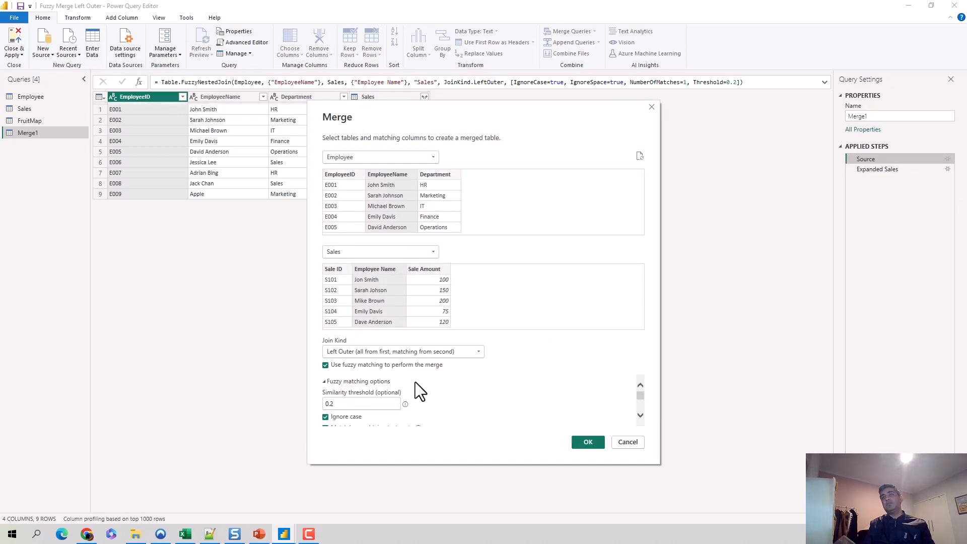
scroll(415, 382, down, 3)
scroll(342, 410, down, 1)
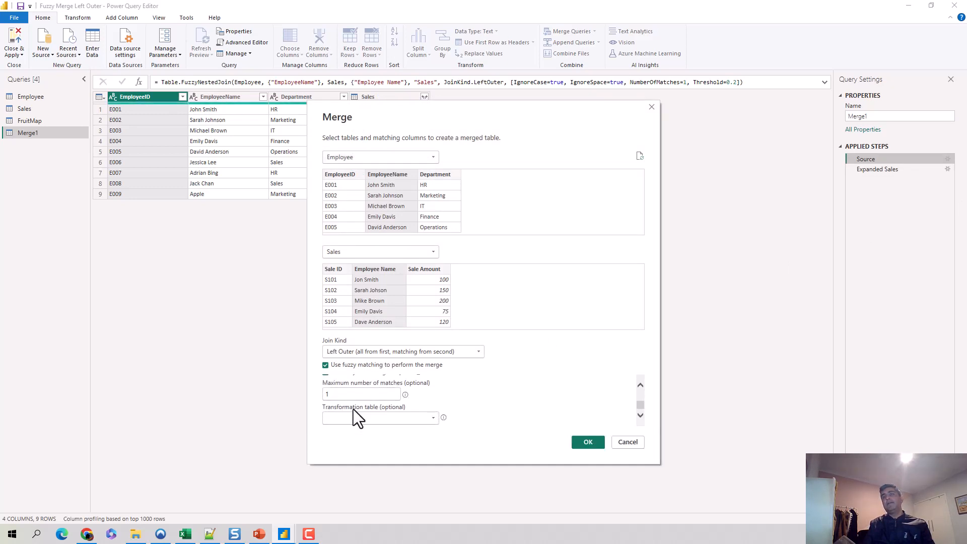
click(429, 416)
click(381, 451)
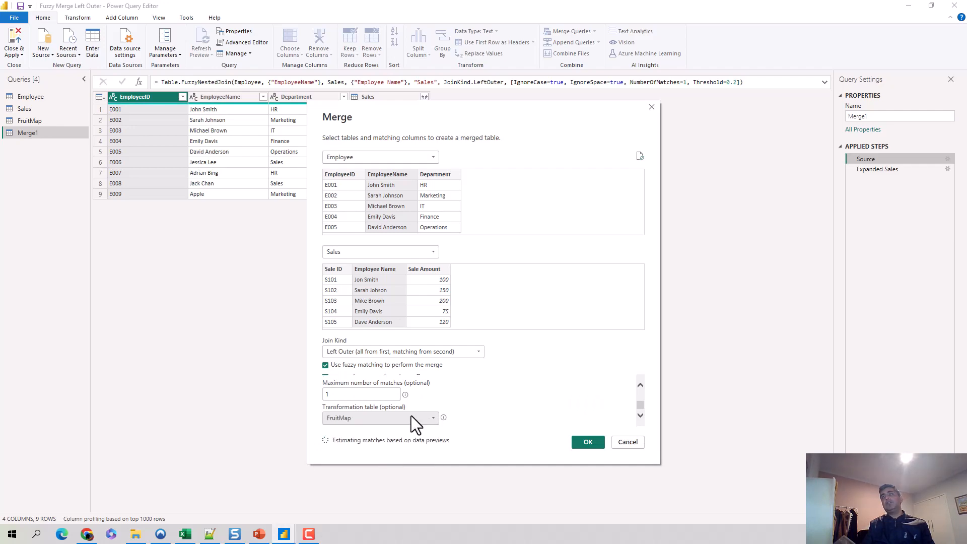
drag(455, 110, 393, 114)
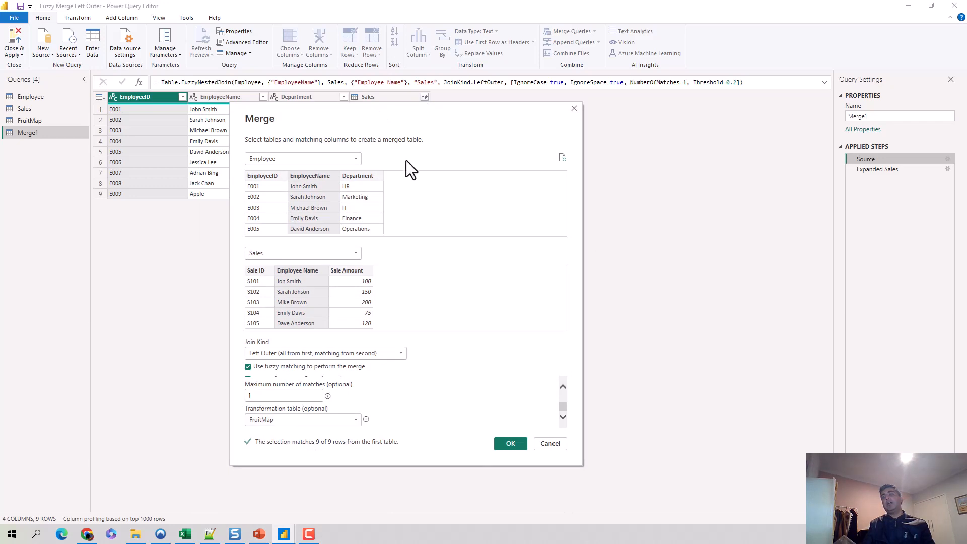
click(508, 443)
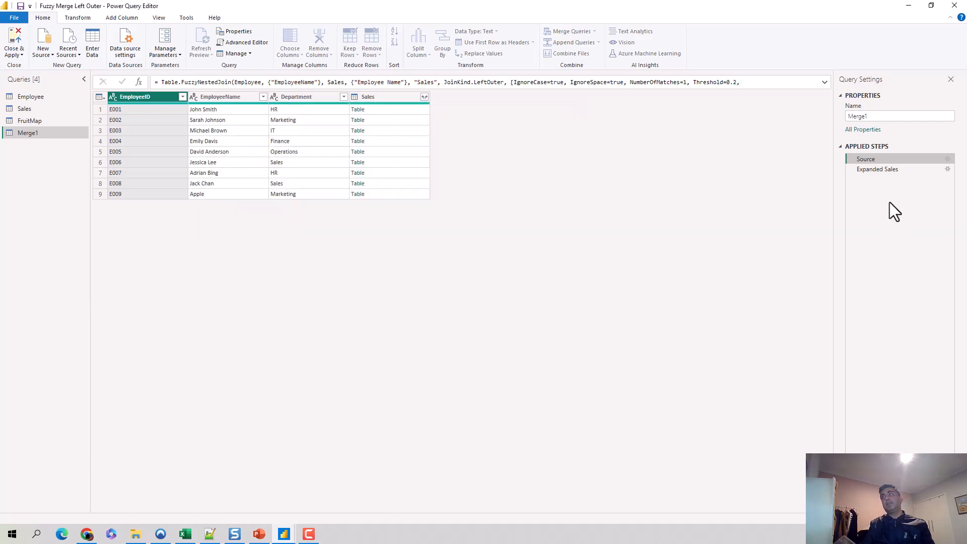
click(882, 169)
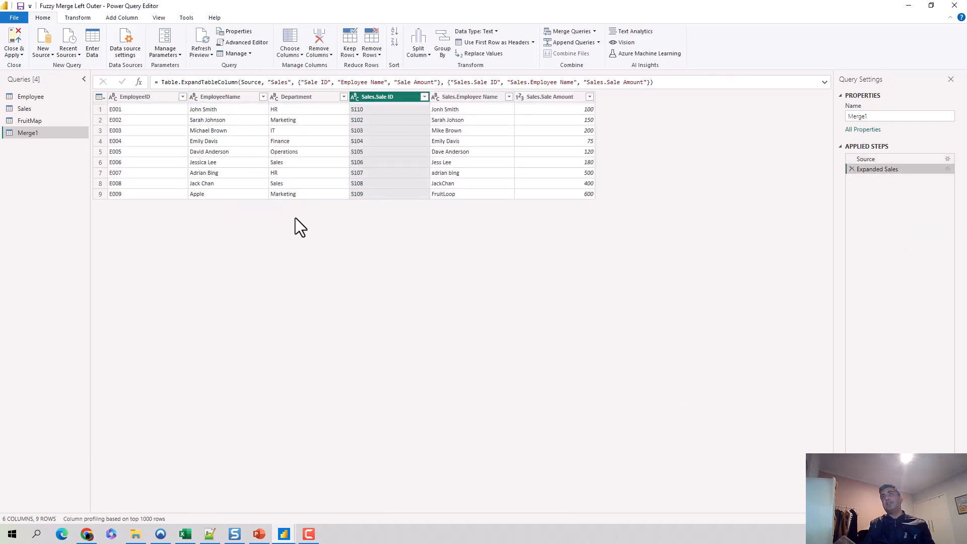